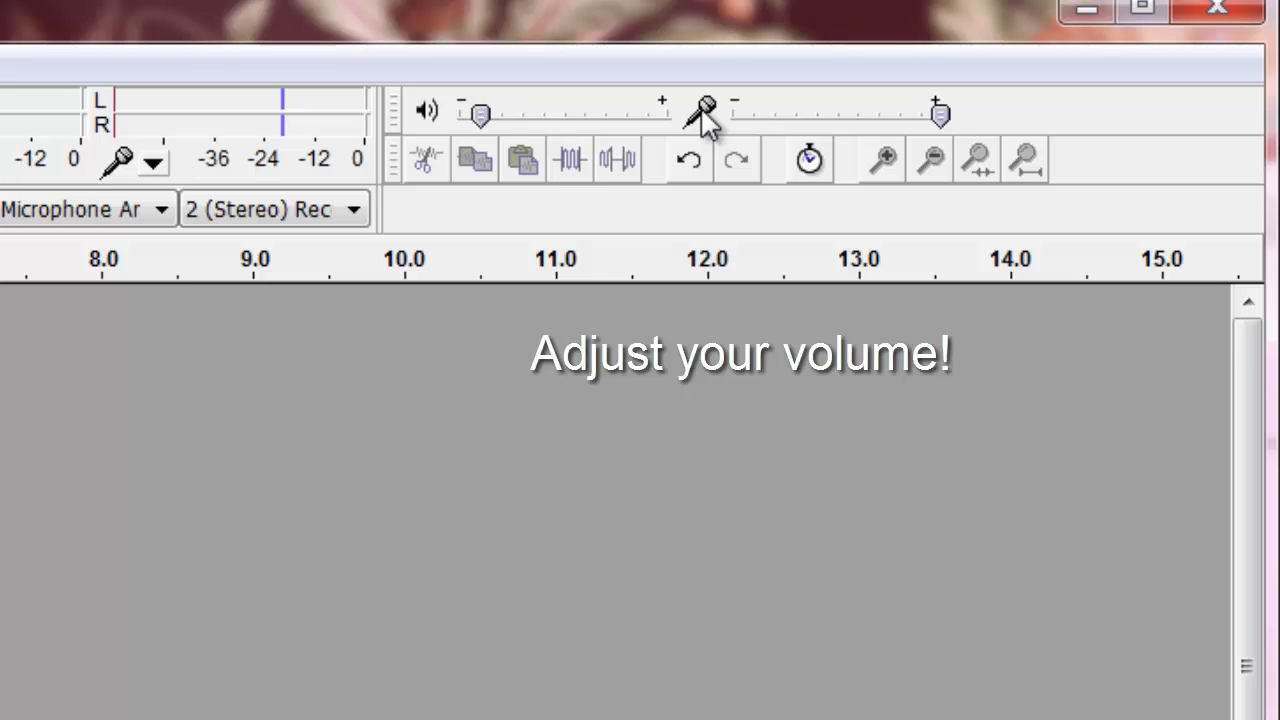
- Record a spoken stereo audio track from the microphone and stop when the passage ends
{"action": "mouse_move", "coordinate": [940, 120]}
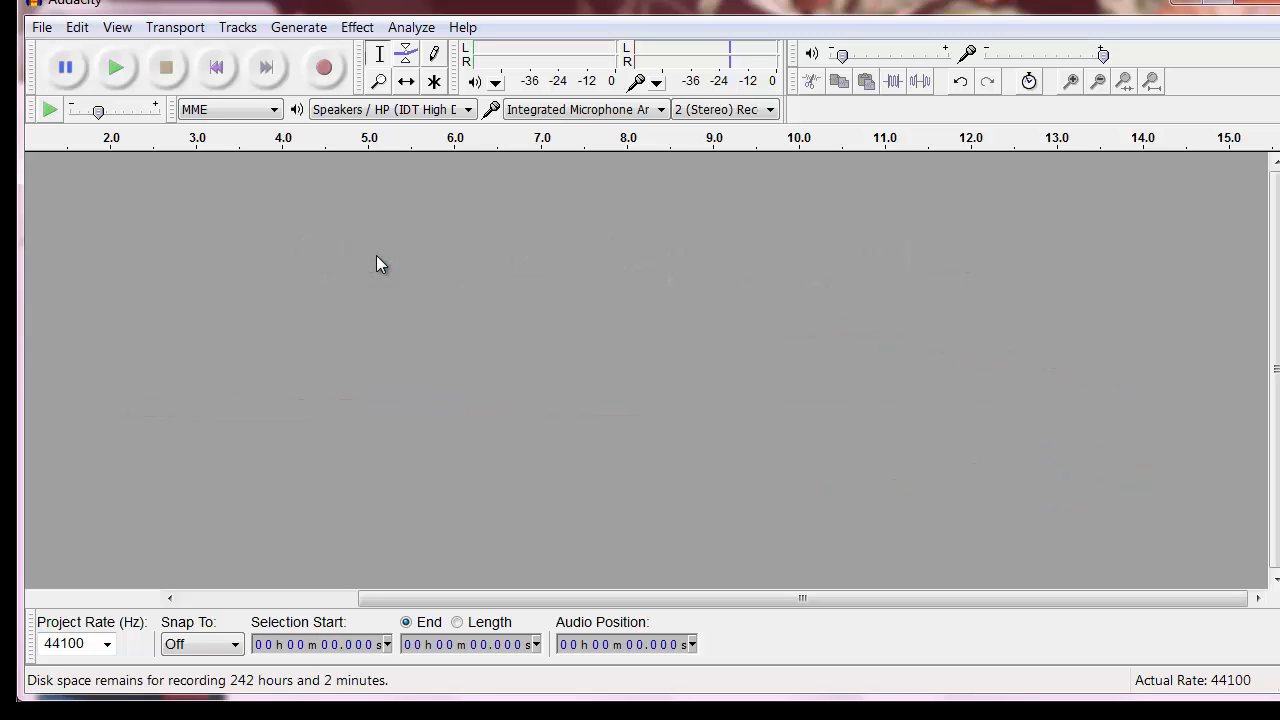
{"action": "left_click", "coordinate": [325, 68]}
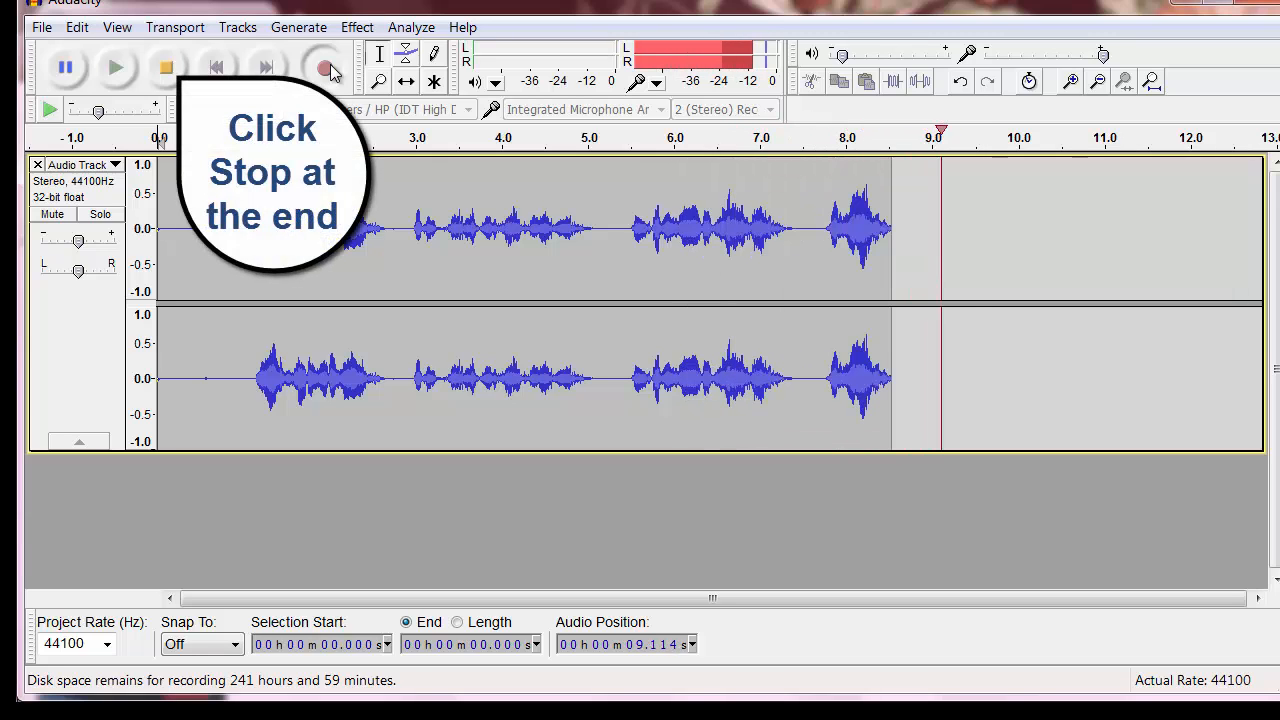
{"action": "left_click", "coordinate": [166, 67]}
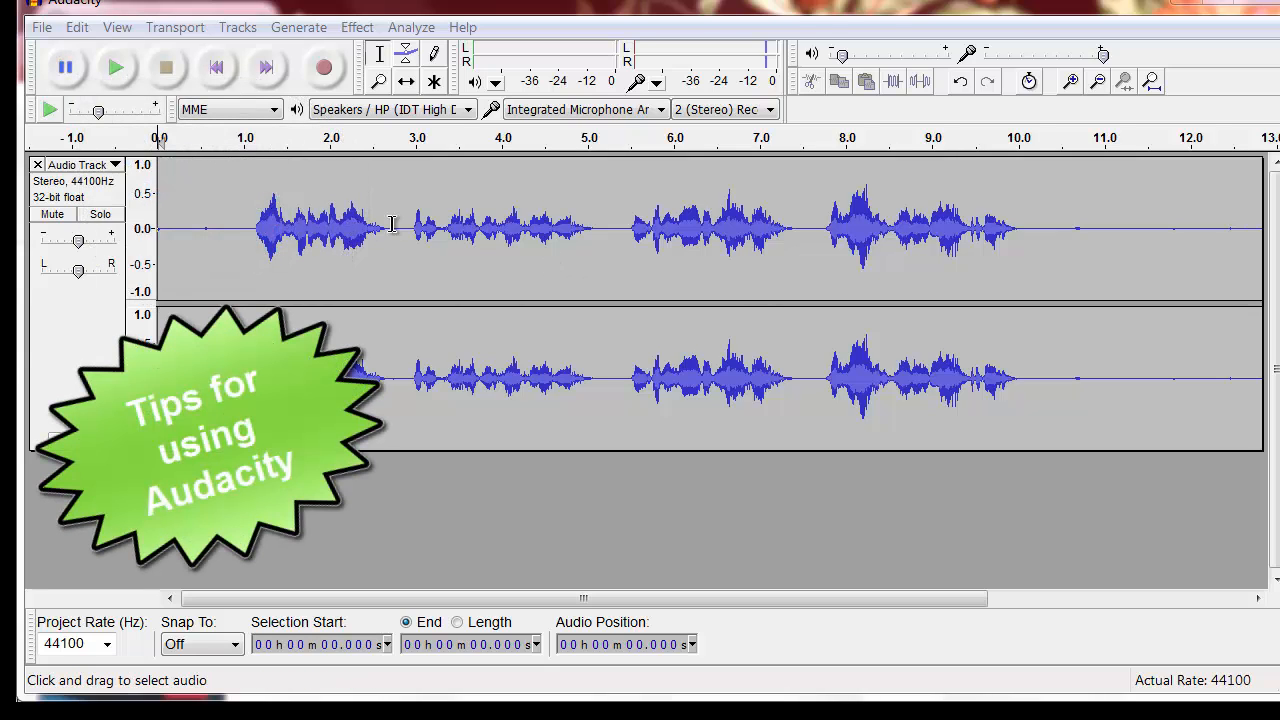
- Record a second take on a new track starting at about 10.25 s, after the speech in the first track
{"action": "left_click", "coordinate": [1041, 226]}
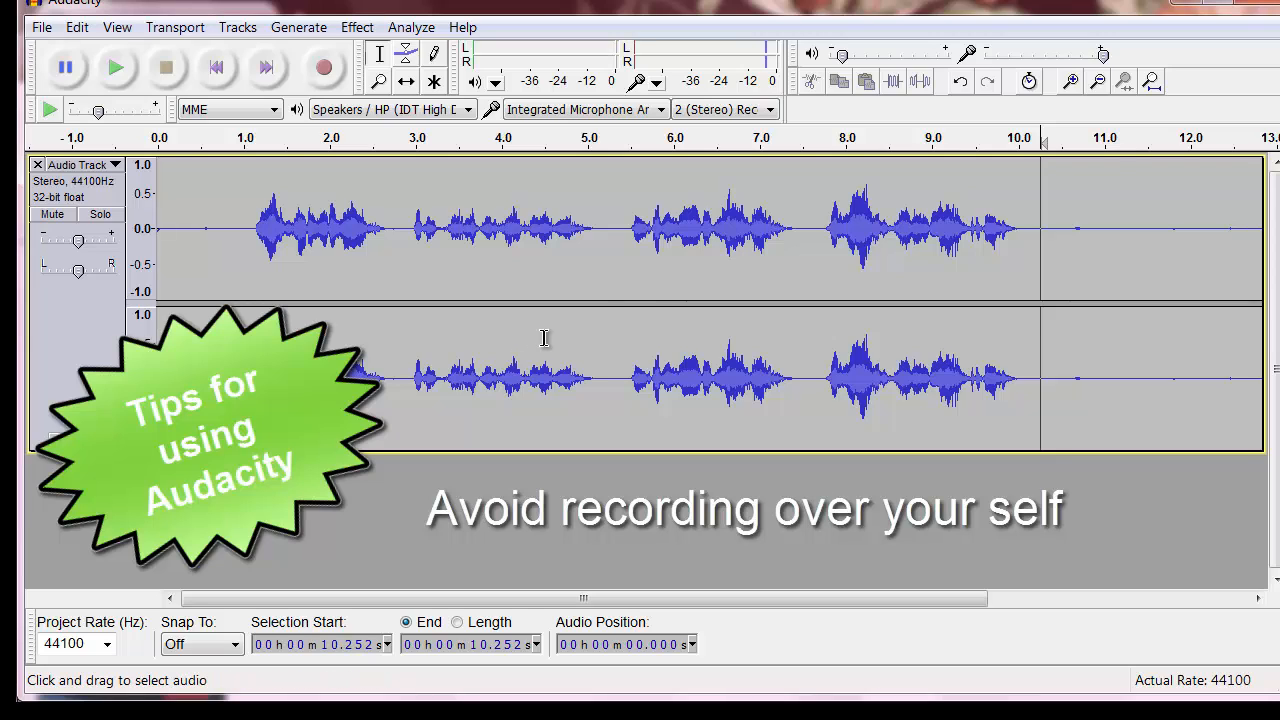
{"action": "left_click", "coordinate": [325, 70]}
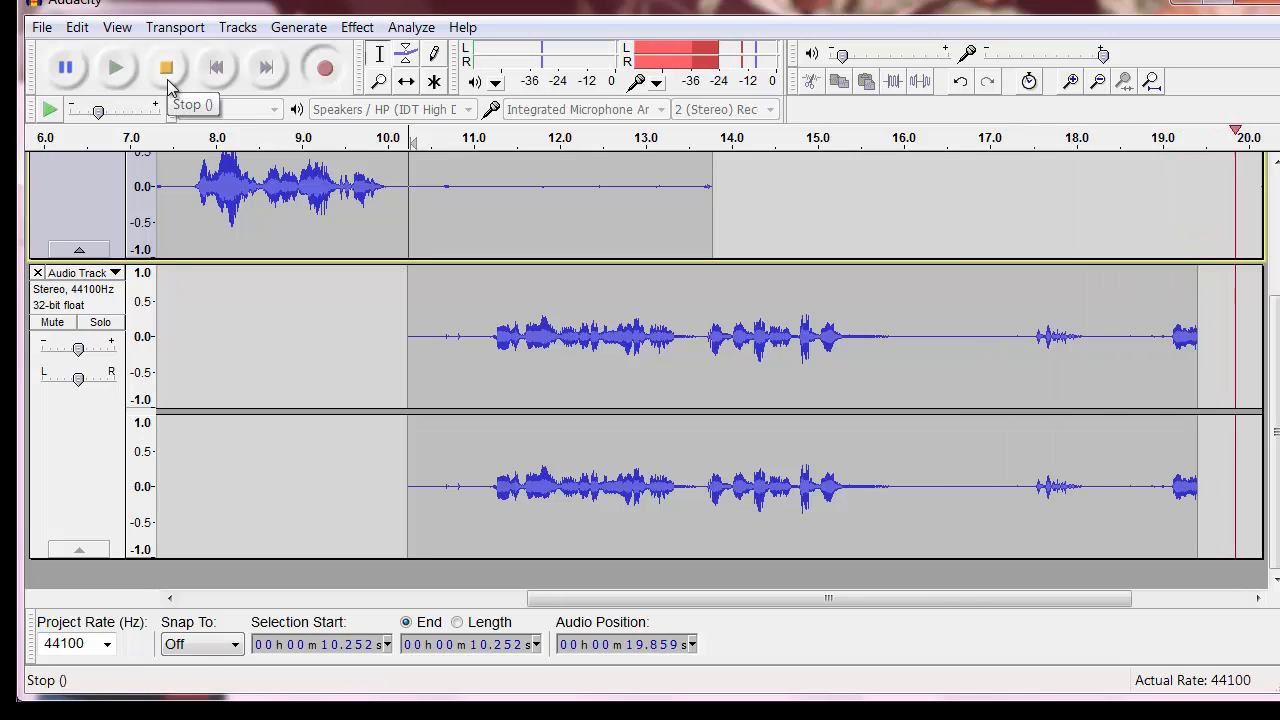
{"action": "left_click", "coordinate": [168, 80]}
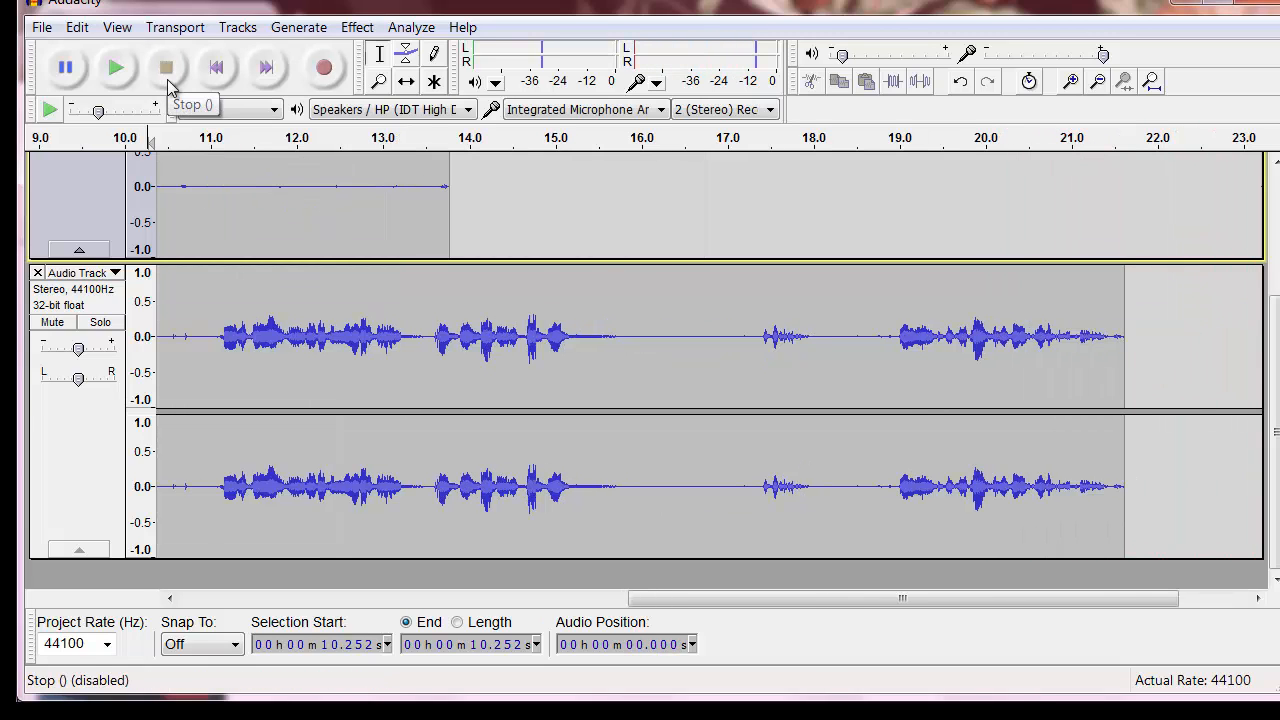
- Fit both recorded tracks to the window horizontally and vertically
{"action": "left_click", "coordinate": [118, 28]}
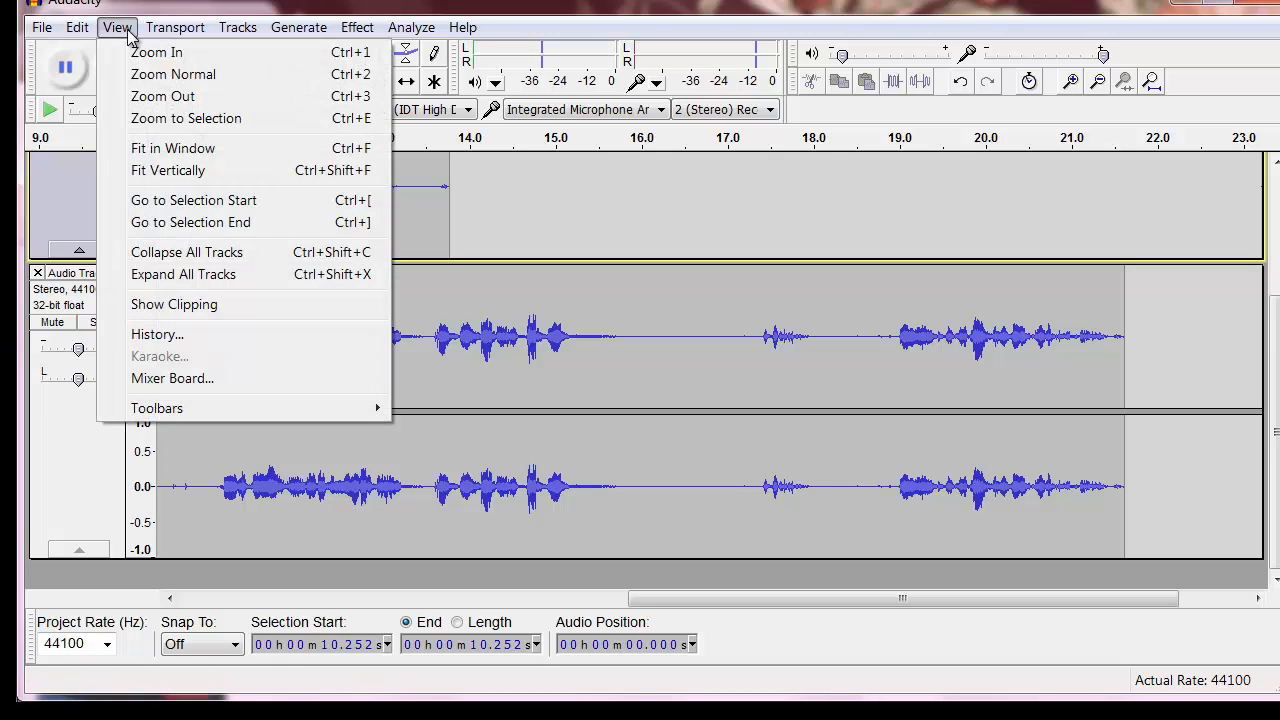
{"action": "left_click", "coordinate": [150, 148]}
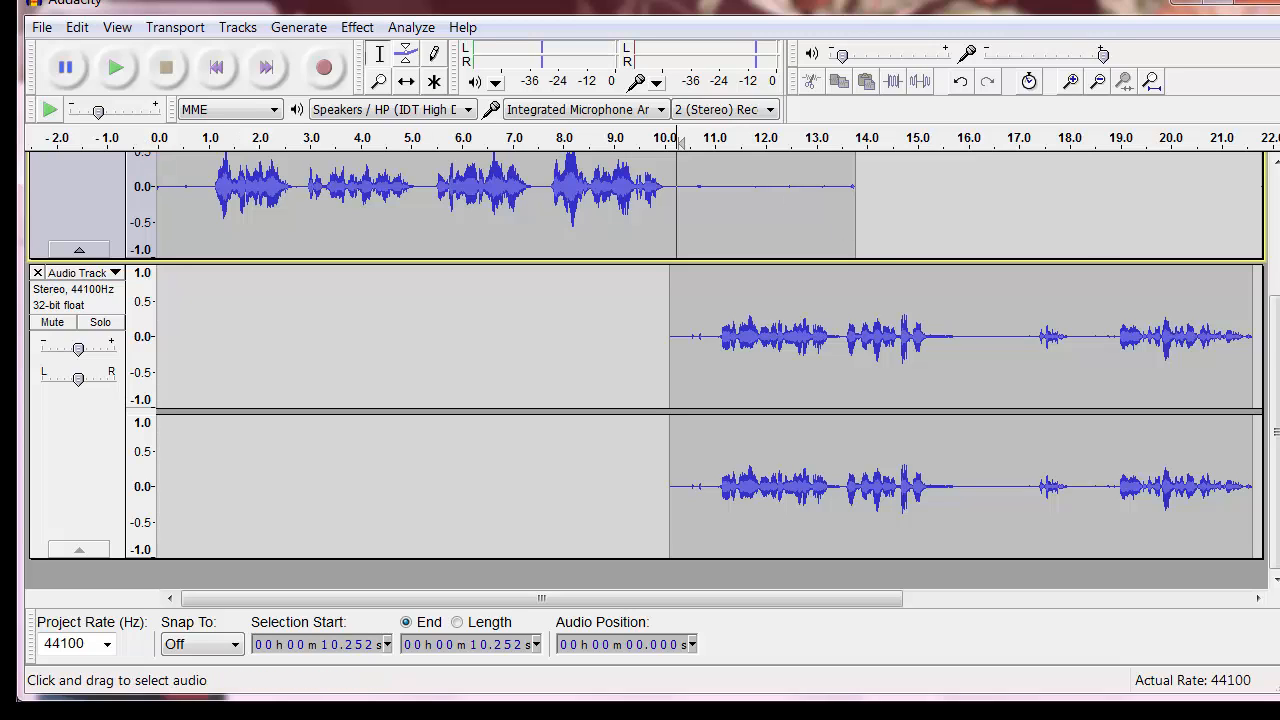
{"action": "left_click_drag", "start_coordinate": [1276, 336], "coordinate": [1257, 194]}
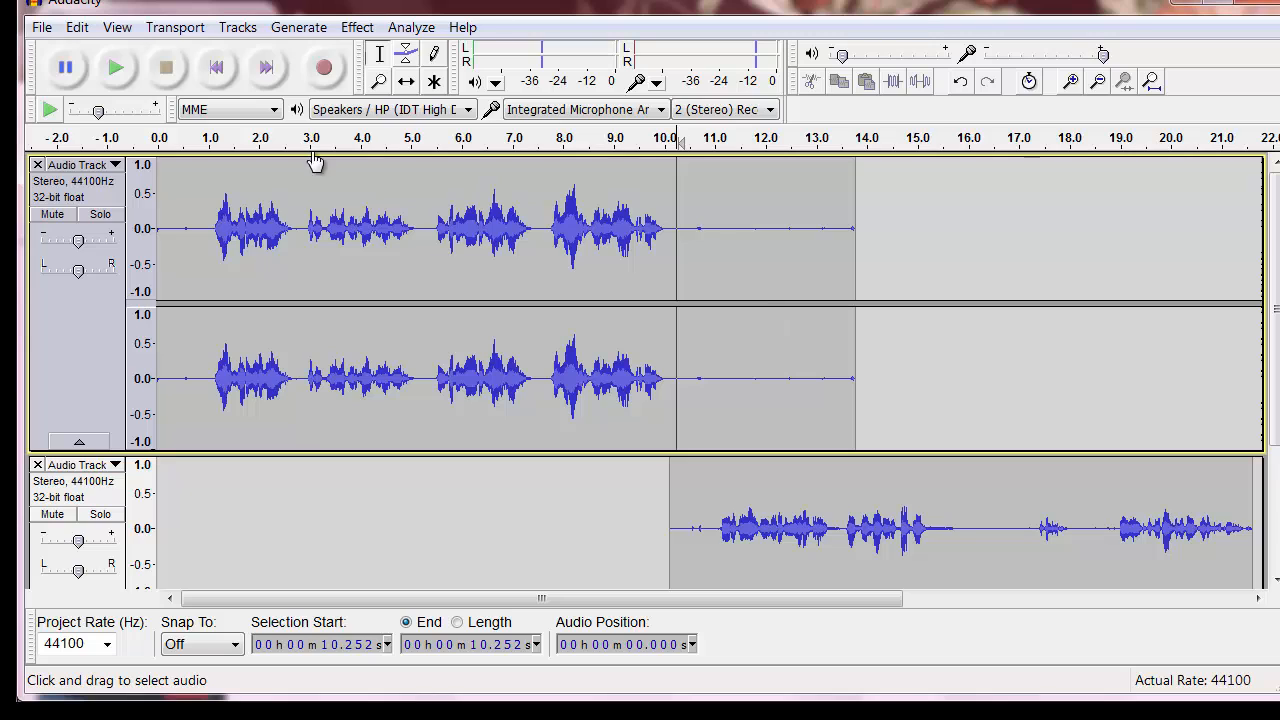
{"action": "left_click", "coordinate": [115, 28]}
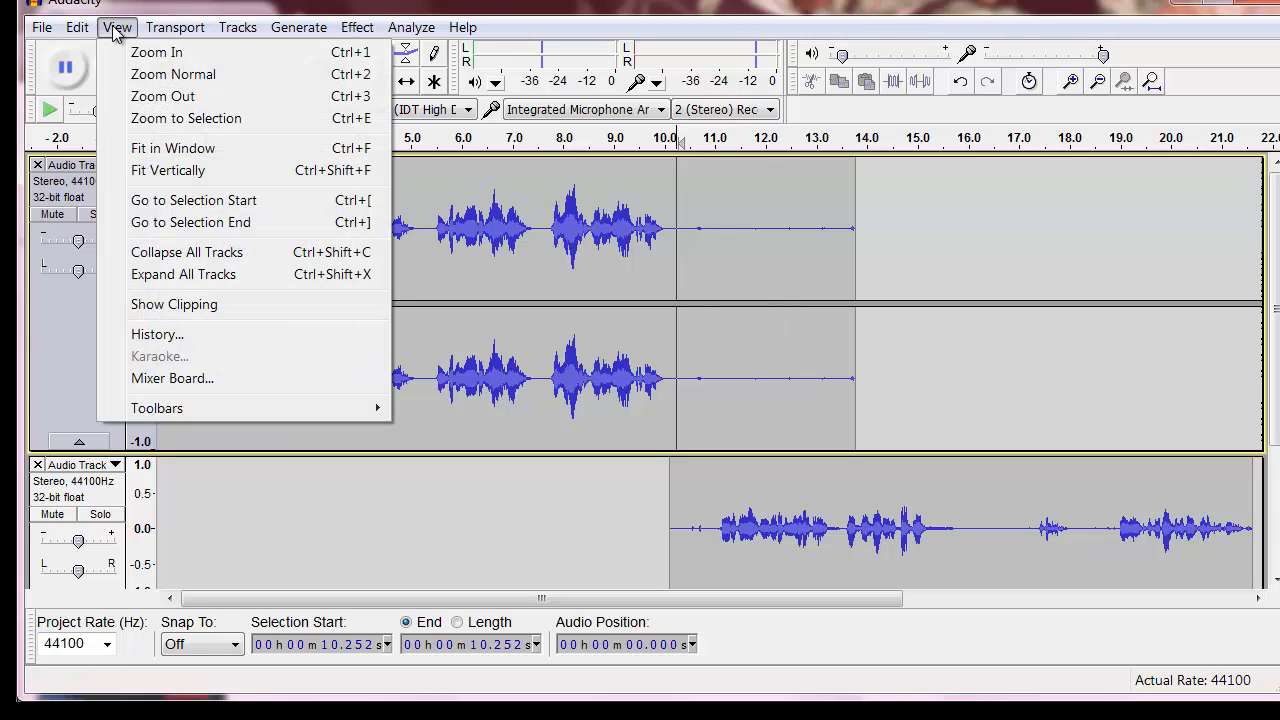
{"action": "left_click", "coordinate": [130, 170]}
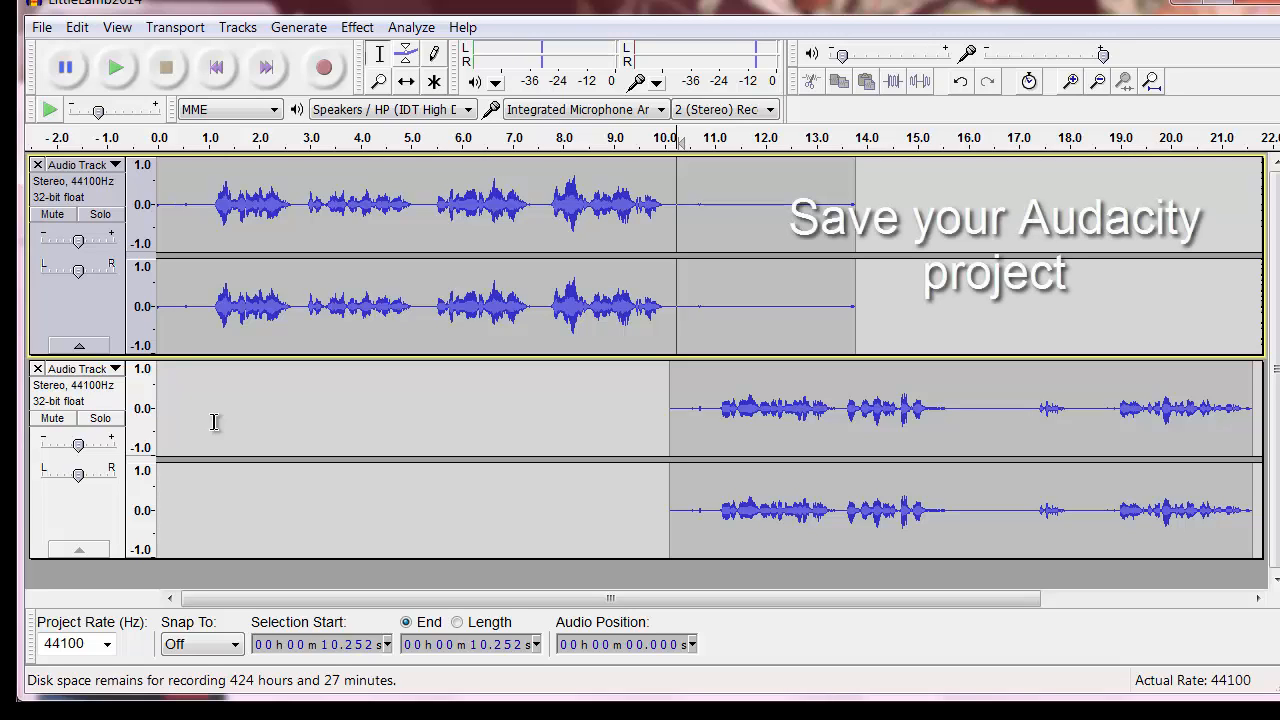
- Save the Audacity project as LittleLamb2014.aup in the Audacity Test folder
{"action": "left_click", "coordinate": [42, 28]}
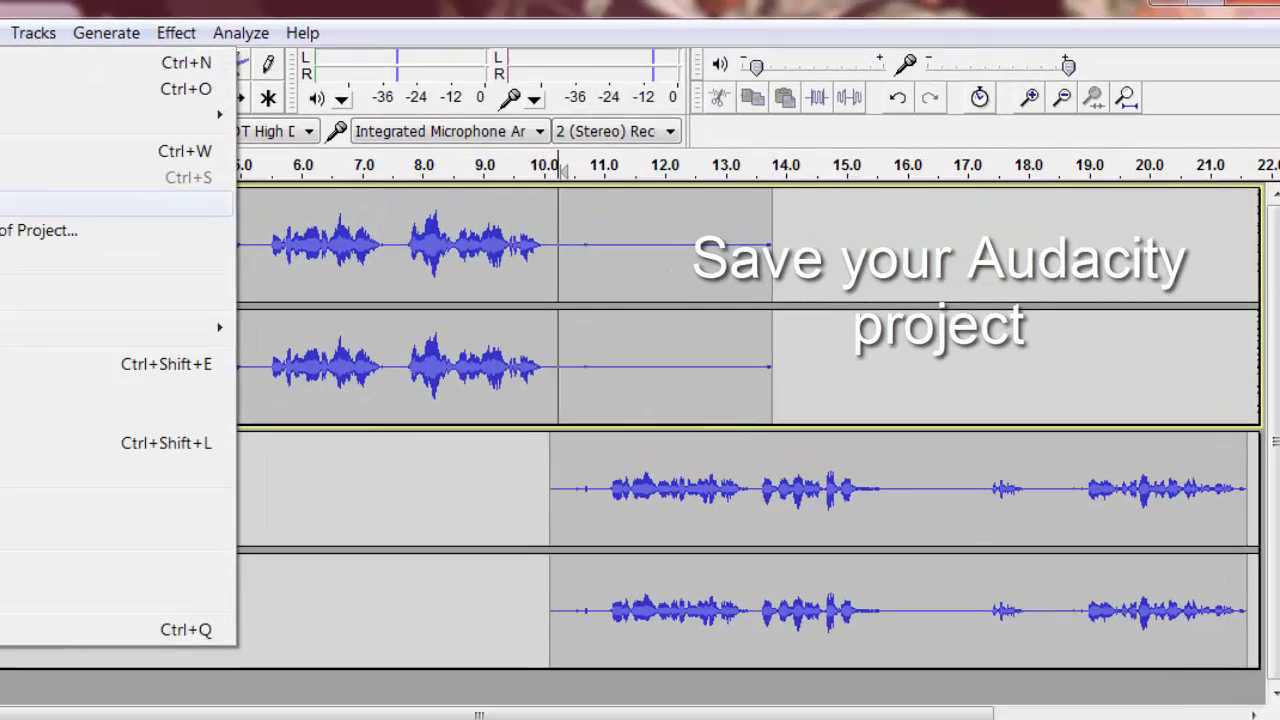
{"action": "left_click", "coordinate": [93, 176]}
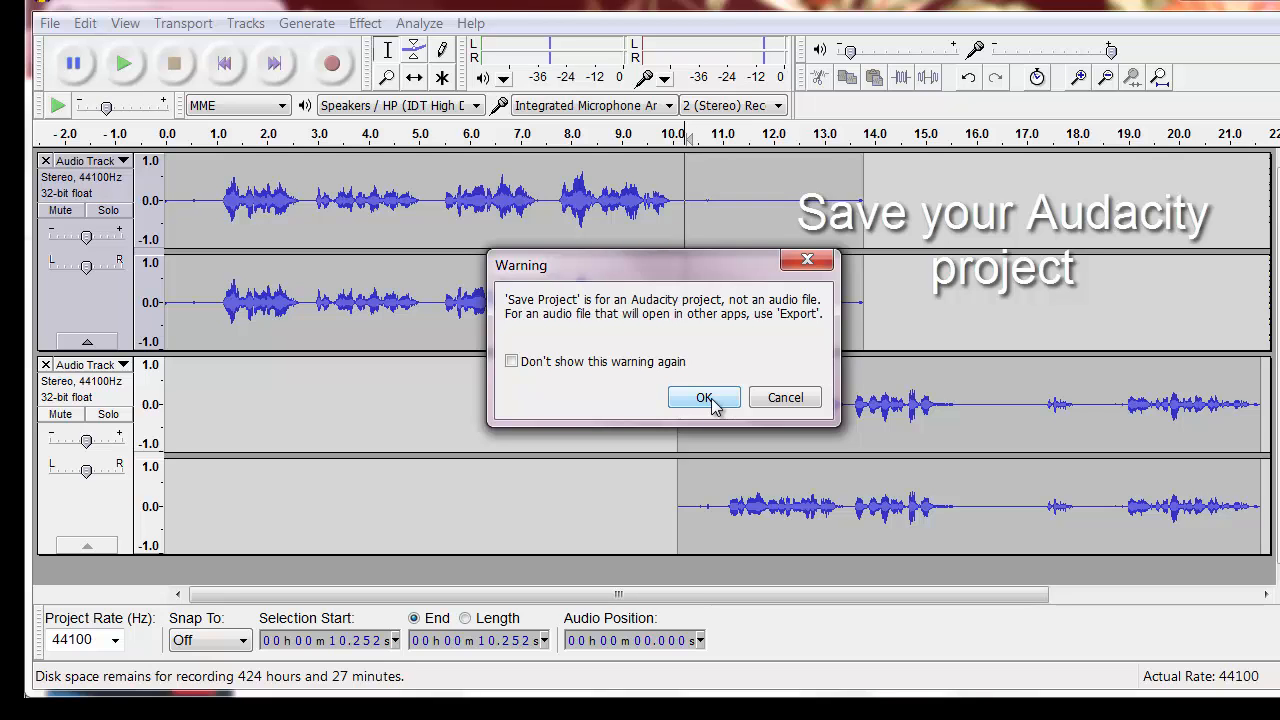
{"action": "left_click", "coordinate": [704, 398]}
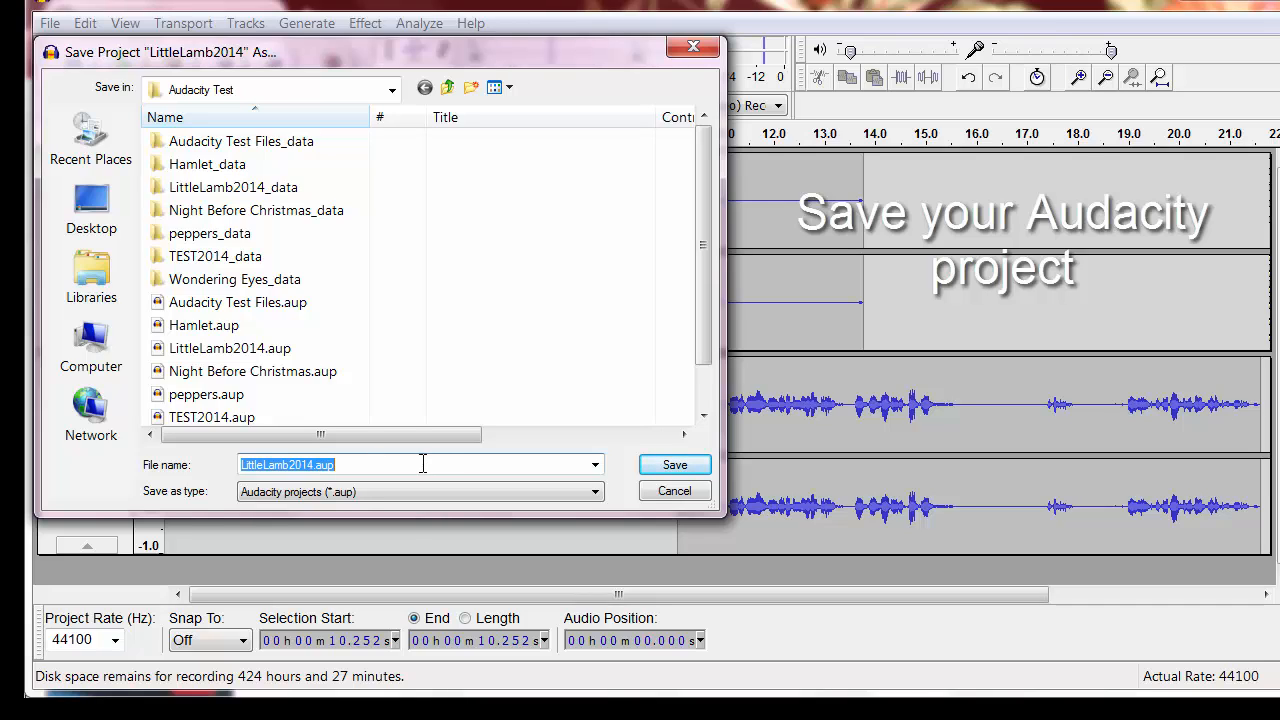
{"action": "left_click", "coordinate": [673, 467]}
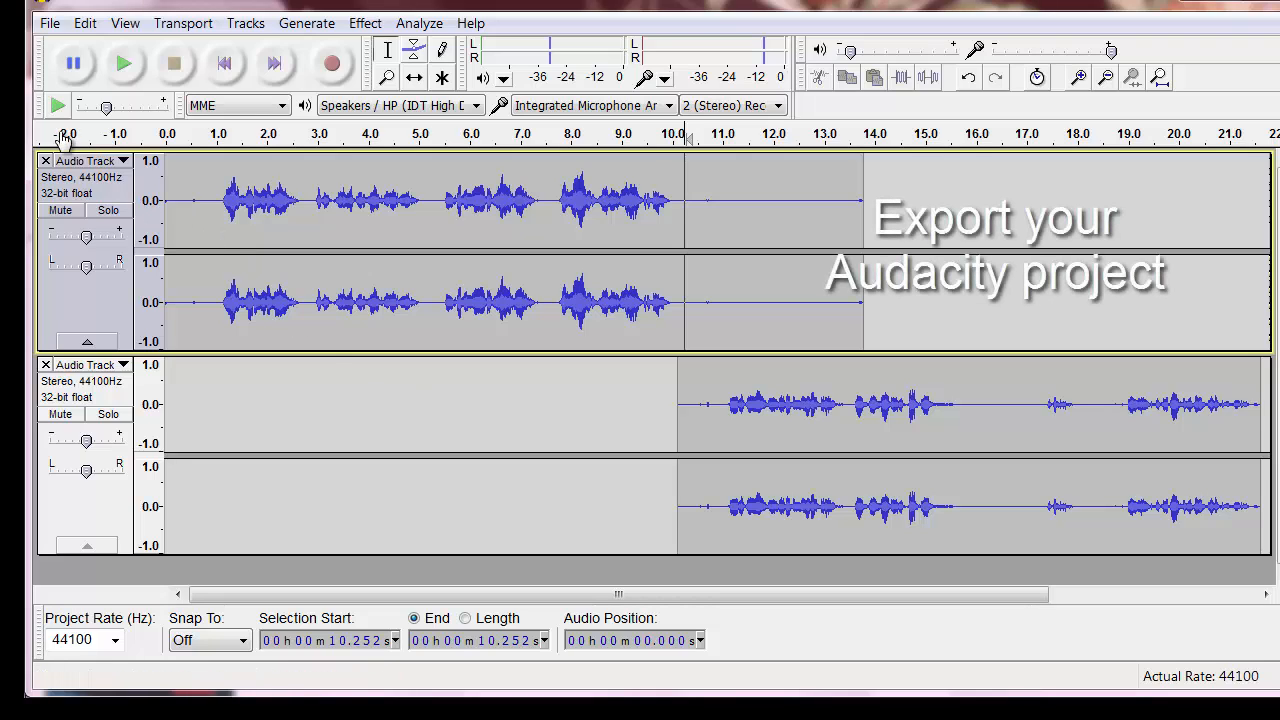
- Export the audio as an MP3 file named LittleLamb2014 to the Audacity Test folder, accepting the stereo mixdown
{"action": "left_click", "coordinate": [50, 24]}
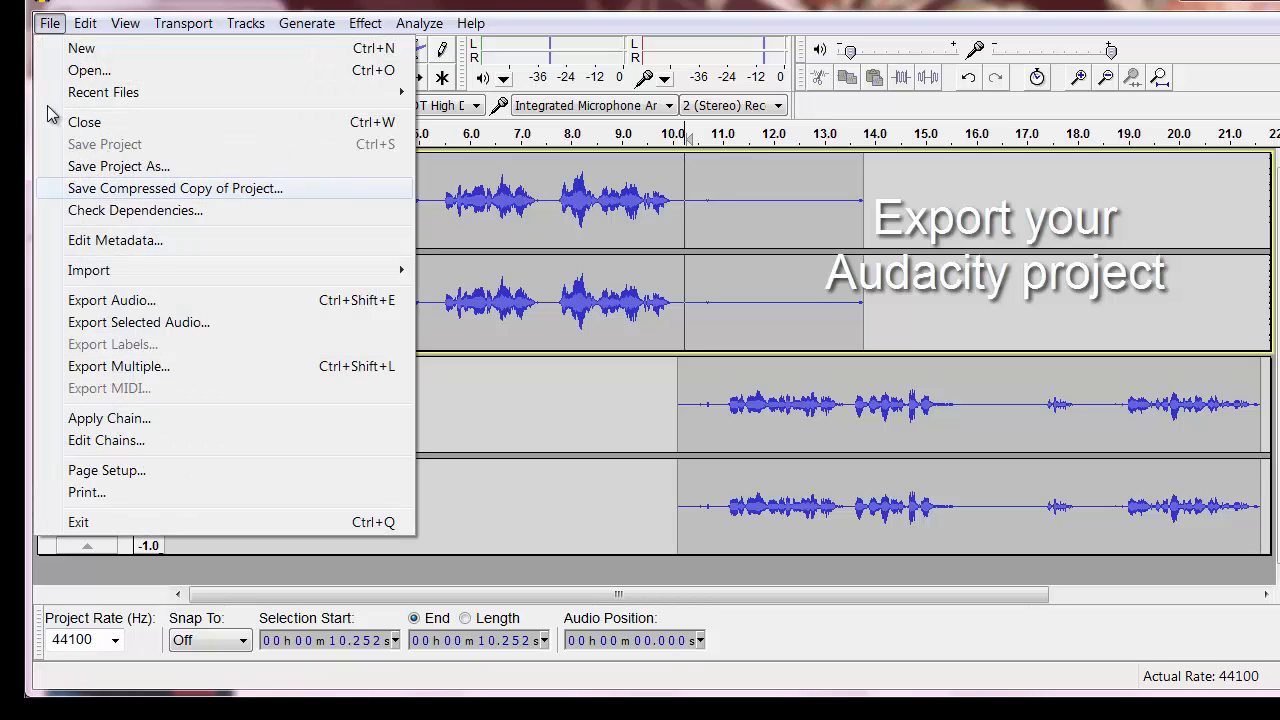
{"action": "left_click", "coordinate": [97, 306]}
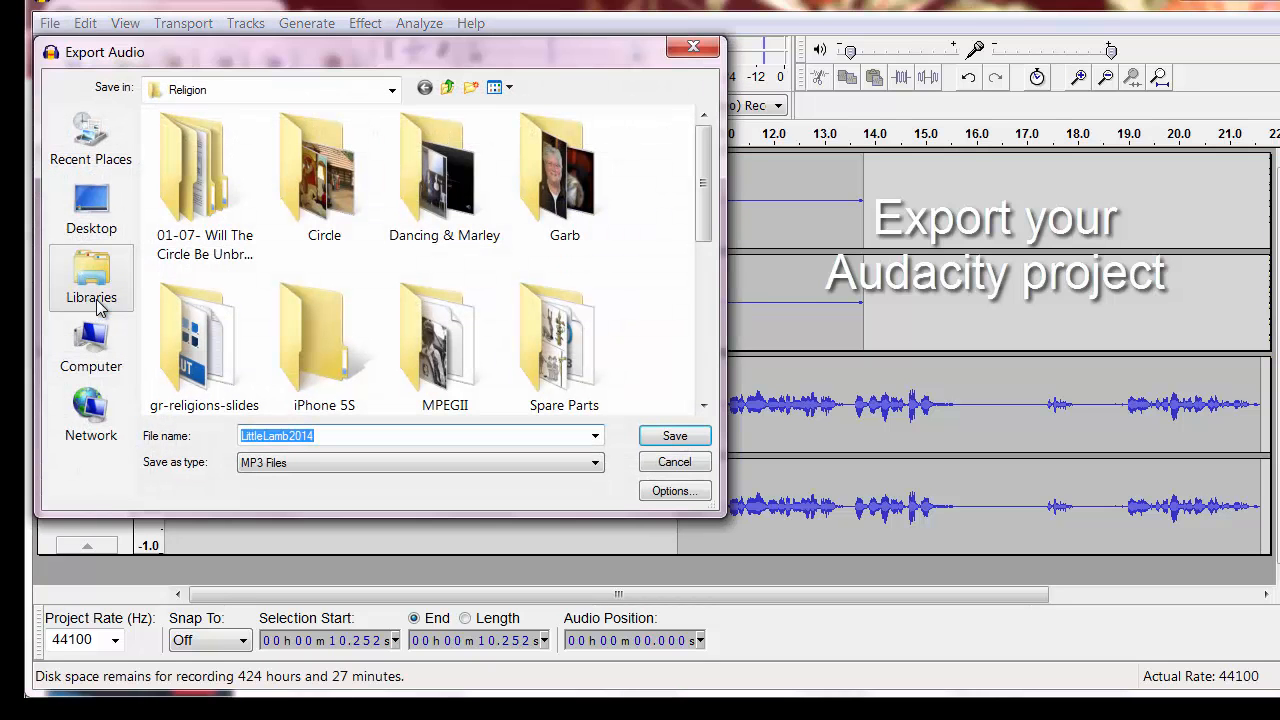
{"action": "left_click", "coordinate": [600, 466]}
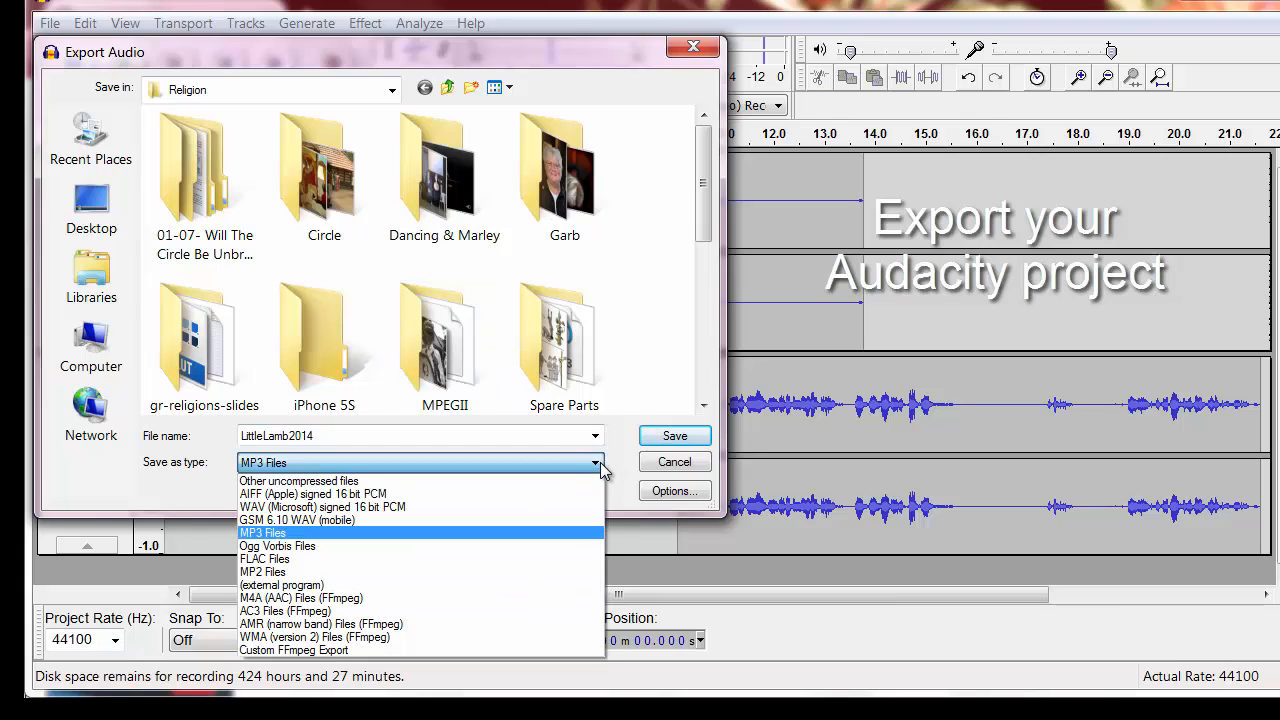
{"action": "left_click", "coordinate": [573, 540]}
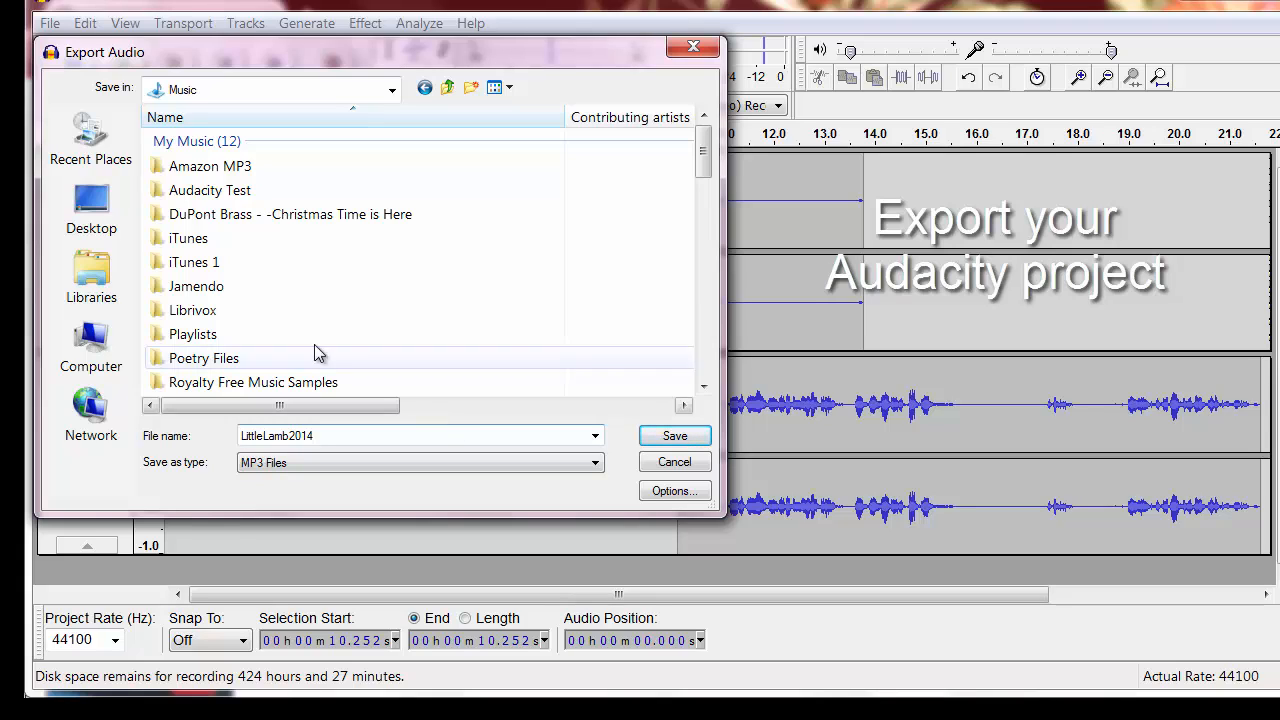
{"action": "double_click", "coordinate": [175, 189]}
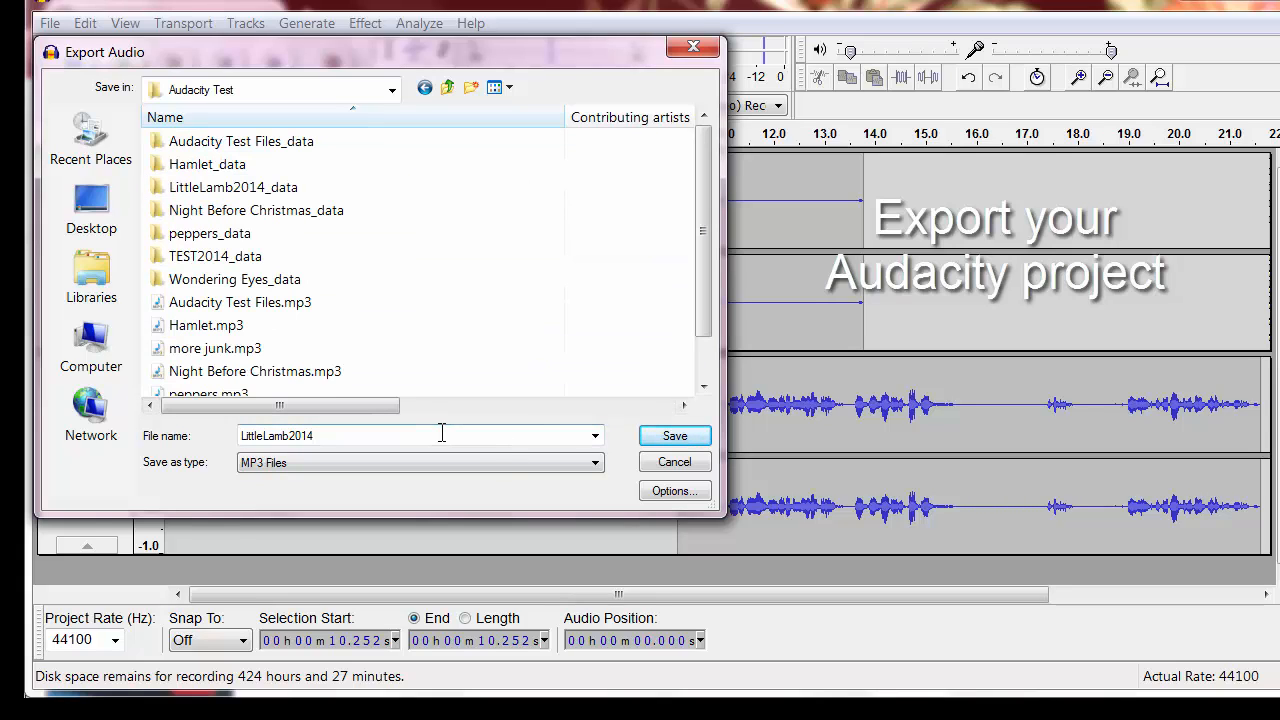
{"action": "left_click", "coordinate": [650, 437]}
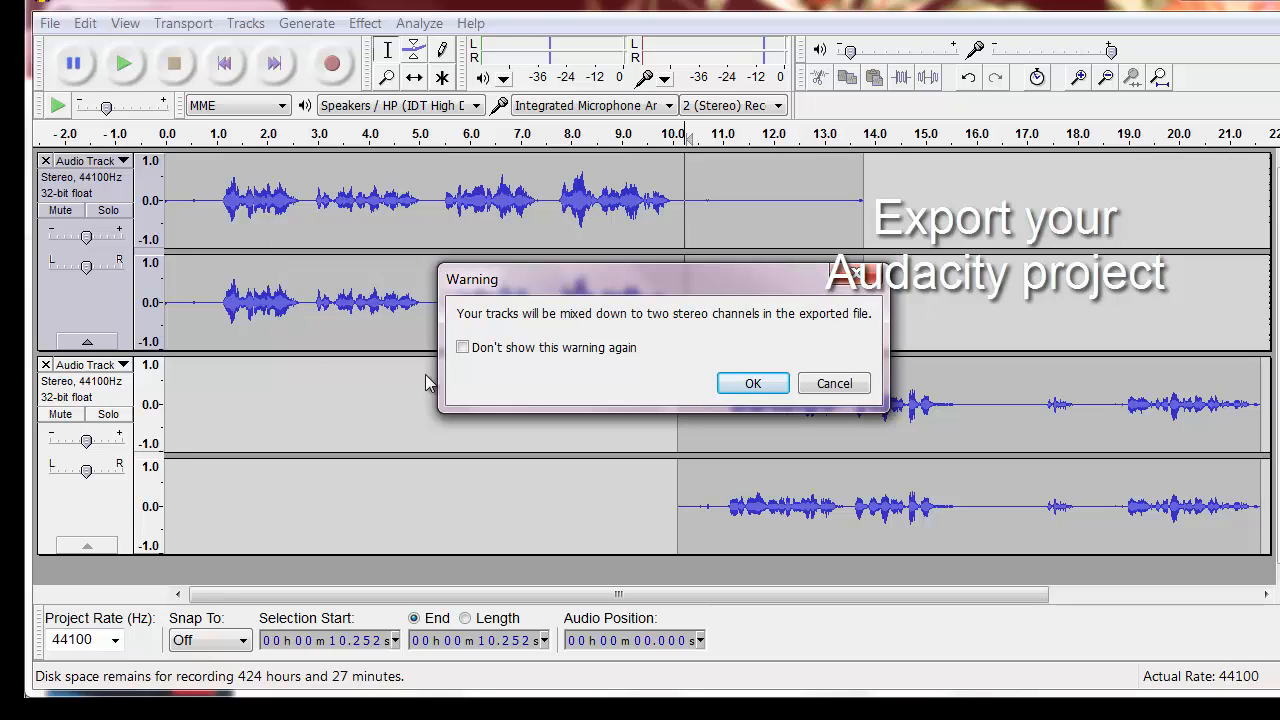
{"action": "left_click", "coordinate": [753, 384]}
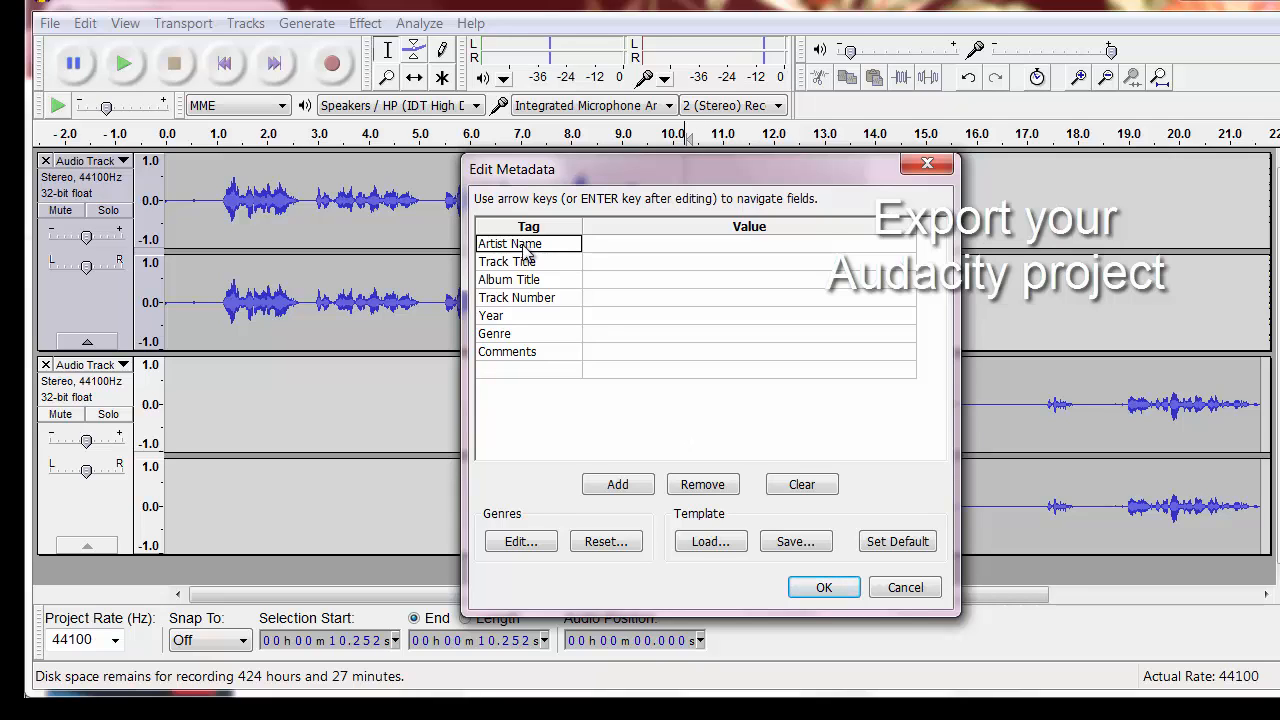
- Enter the artist's name in the export metadata and confirm it to complete the export
{"action": "left_click", "coordinate": [601, 245]}
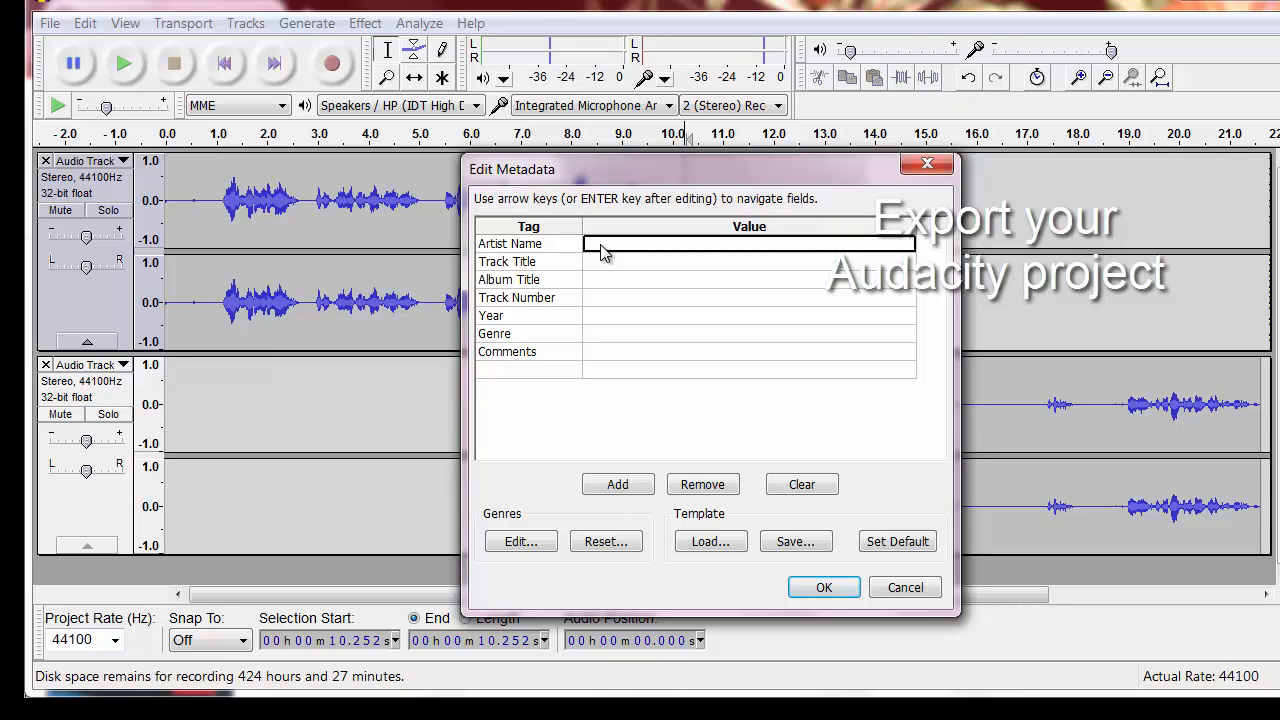
{"action": "type", "text": "Cat"}
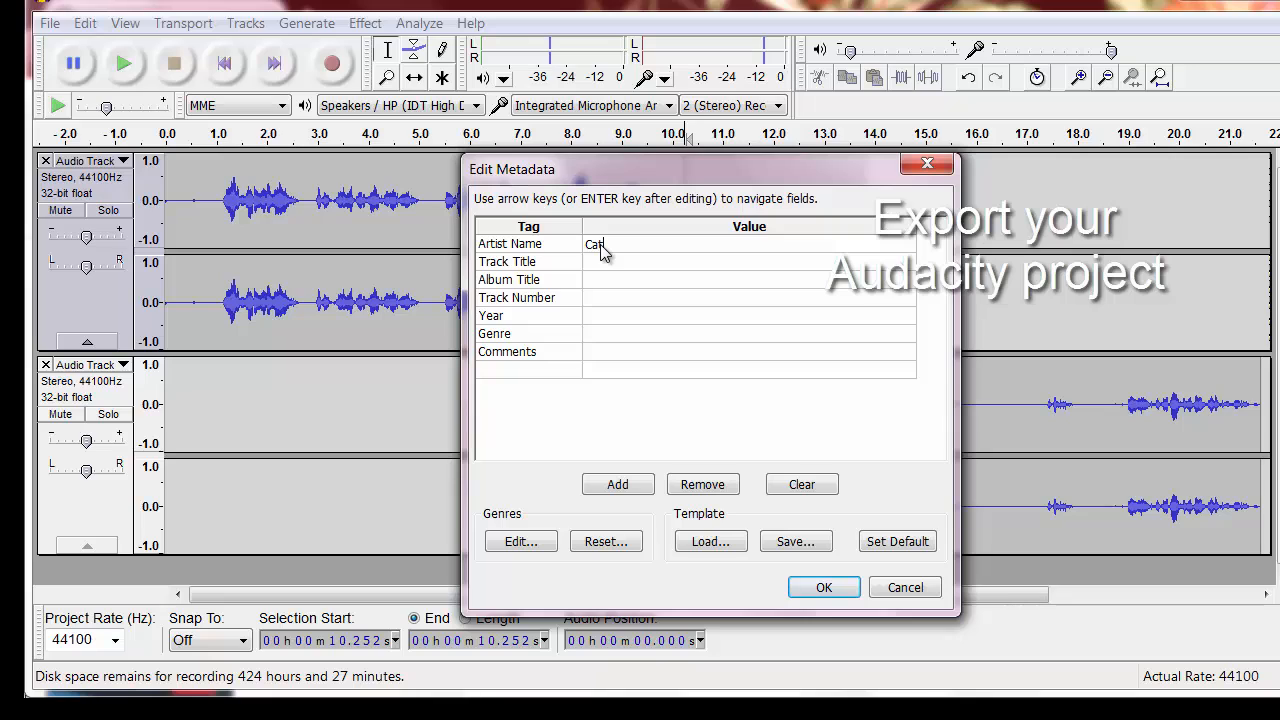
{"action": "type", "text": " White"}
{"action": "left_click", "coordinate": [824, 587]}
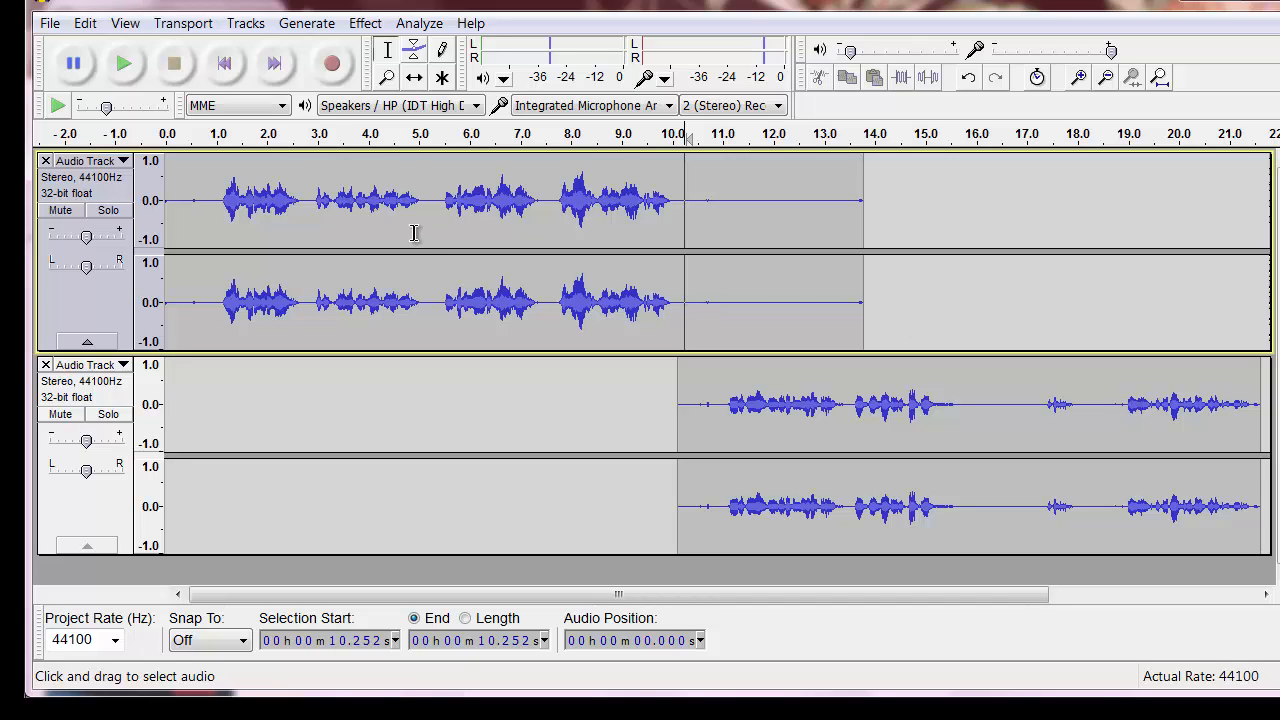
- Delete the first track's leading silence up to about 1.07 s and its trailing silence from about 9.15 s to the end
{"action": "left_click", "coordinate": [218, 177]}
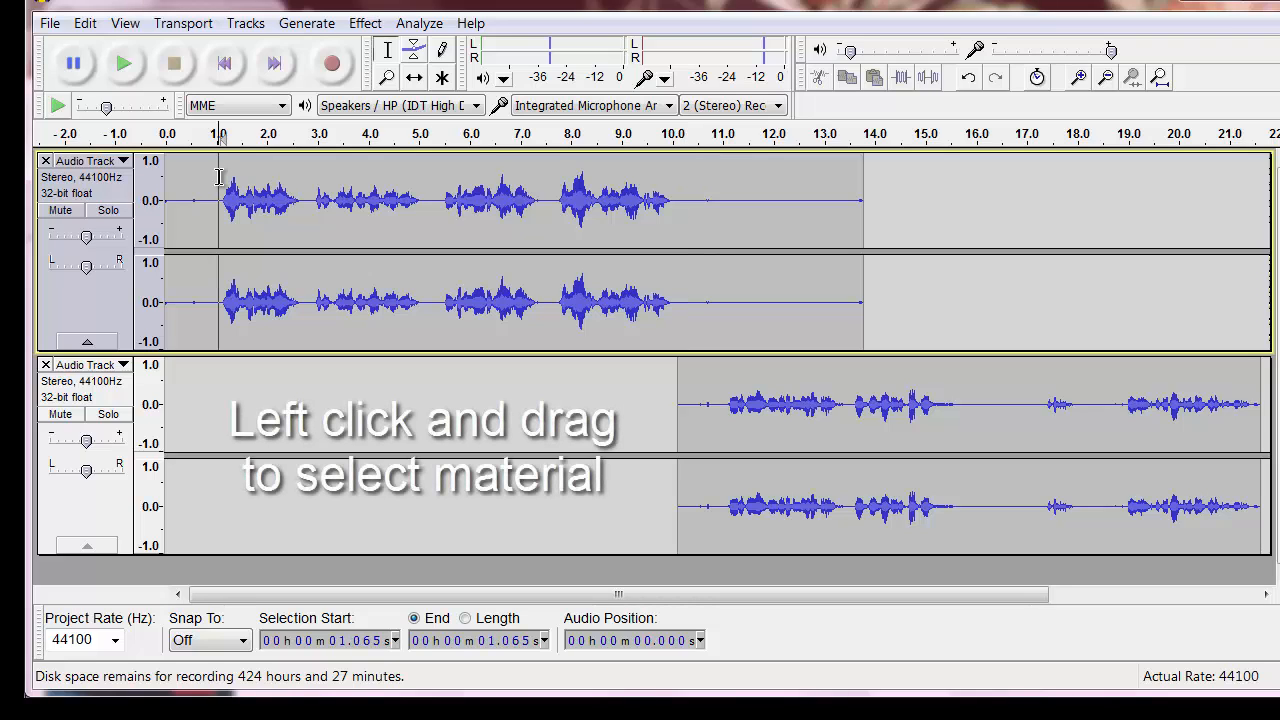
{"action": "left_click_drag", "start_coordinate": [218, 177], "coordinate": [156, 166]}
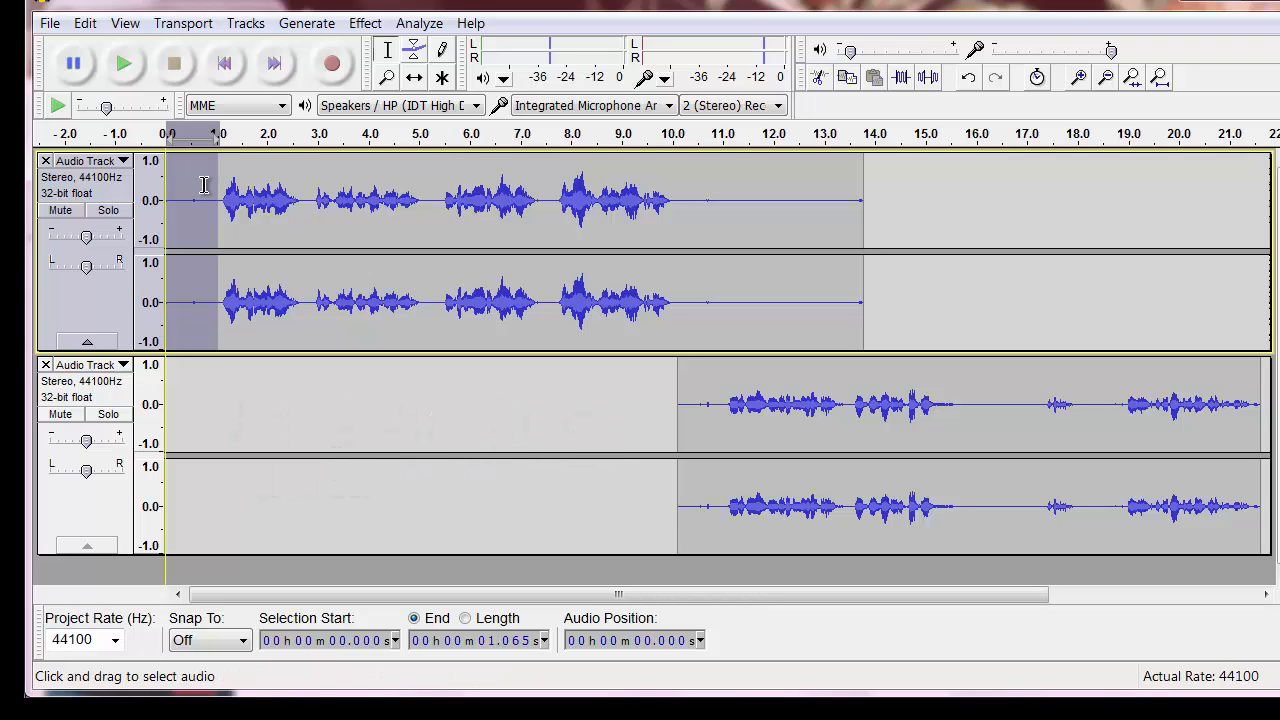
{"action": "key", "text": "Delete"}
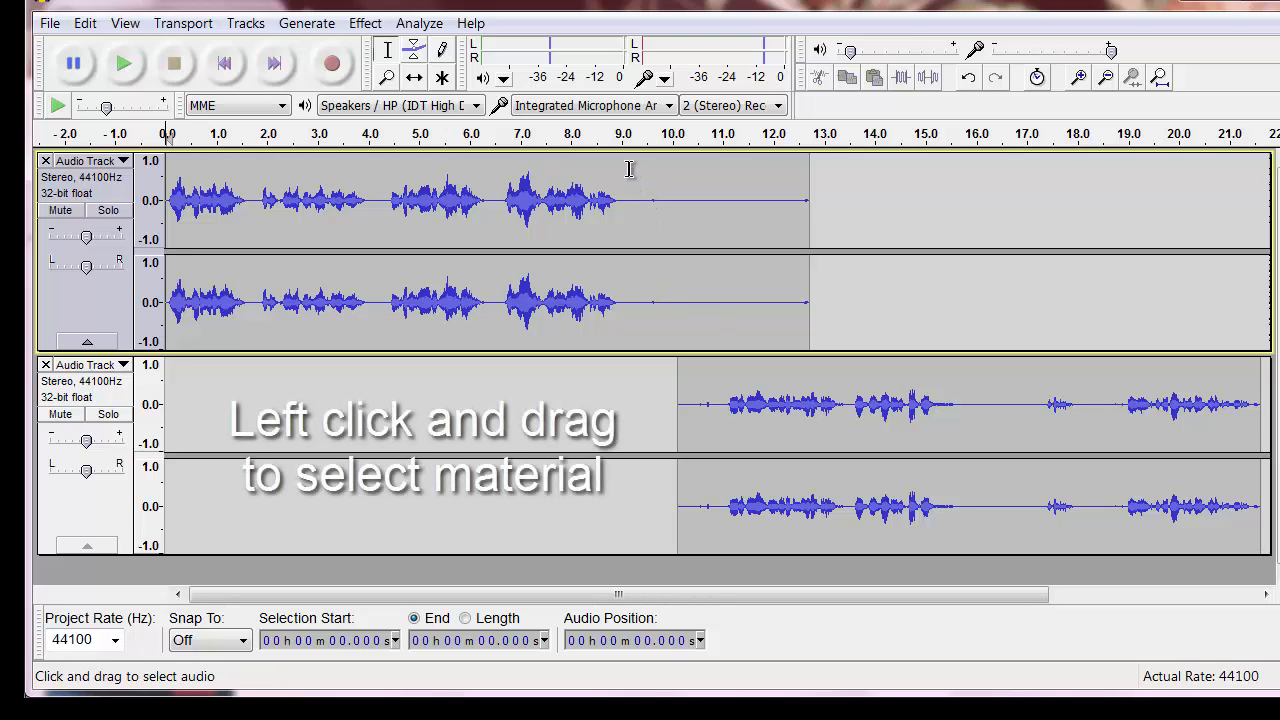
{"action": "left_click_drag", "start_coordinate": [629, 169], "coordinate": [827, 180]}
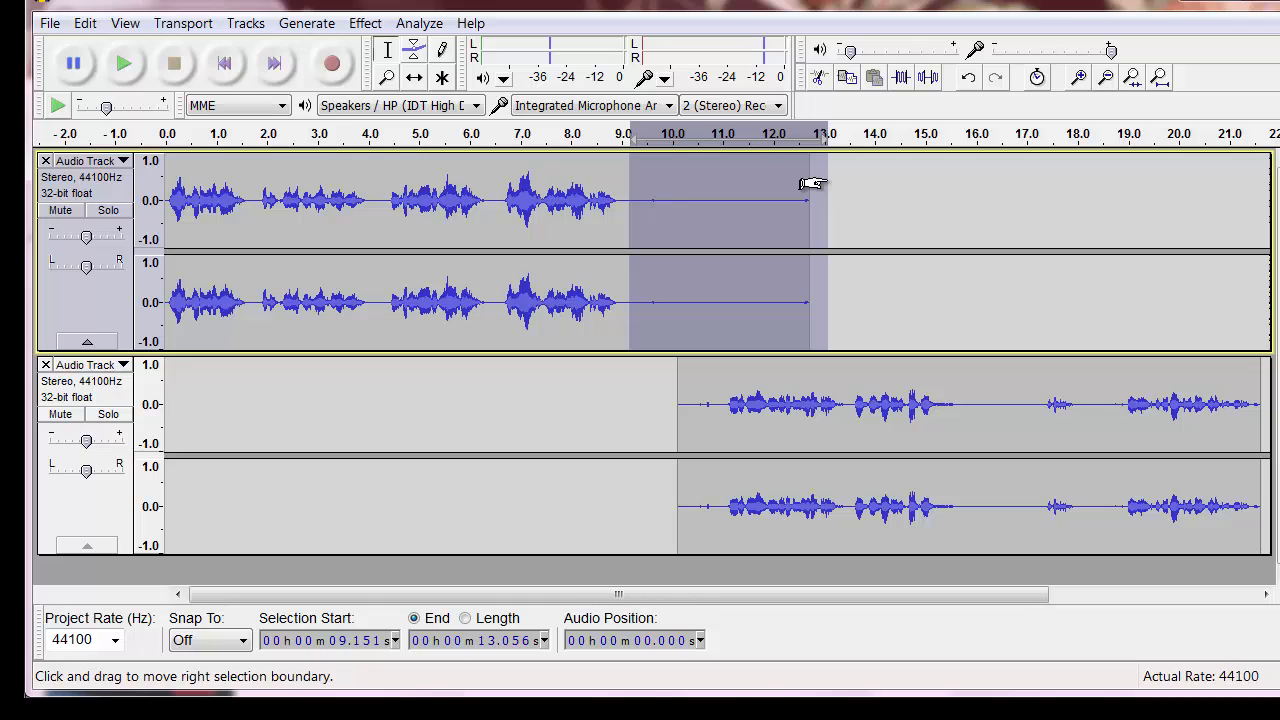
{"action": "key", "text": "Delete"}
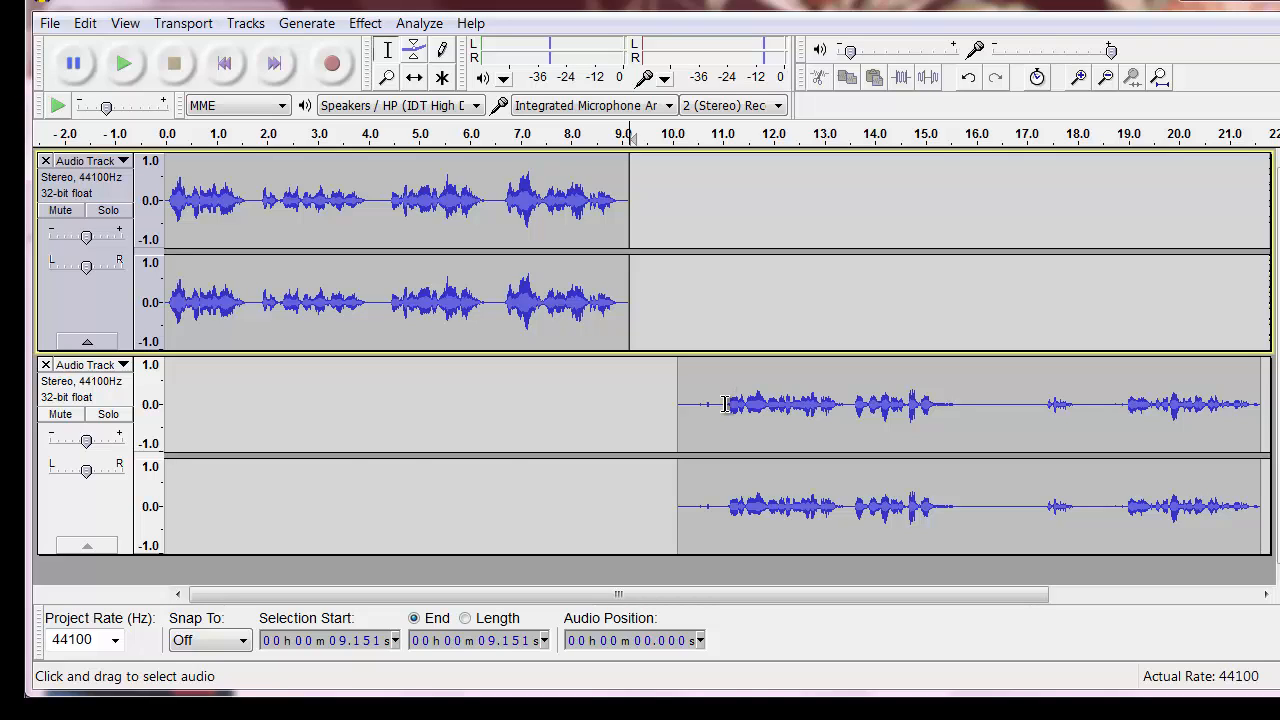
- Delete the second track's opening silence, about 9.90 to 10.99 s, and shift its clip to start where the first track's audio ends
{"action": "left_click_drag", "start_coordinate": [722, 404], "coordinate": [668, 401]}
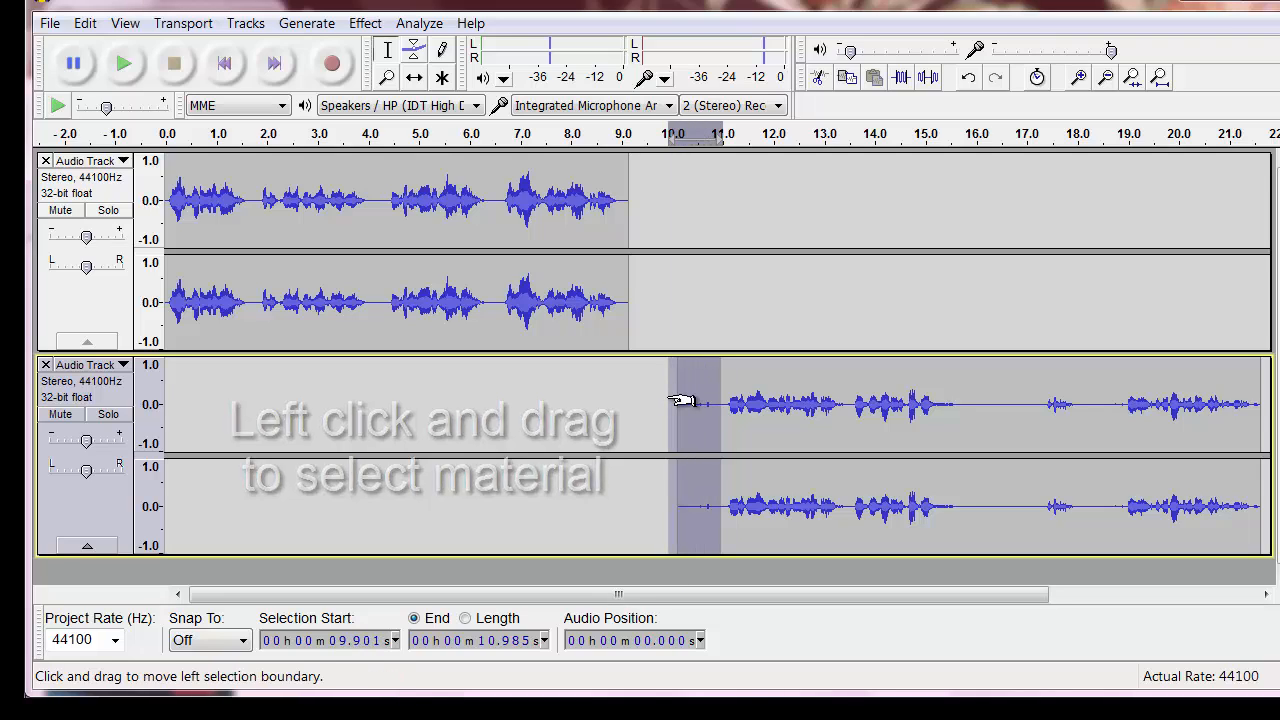
{"action": "key", "text": "Delete"}
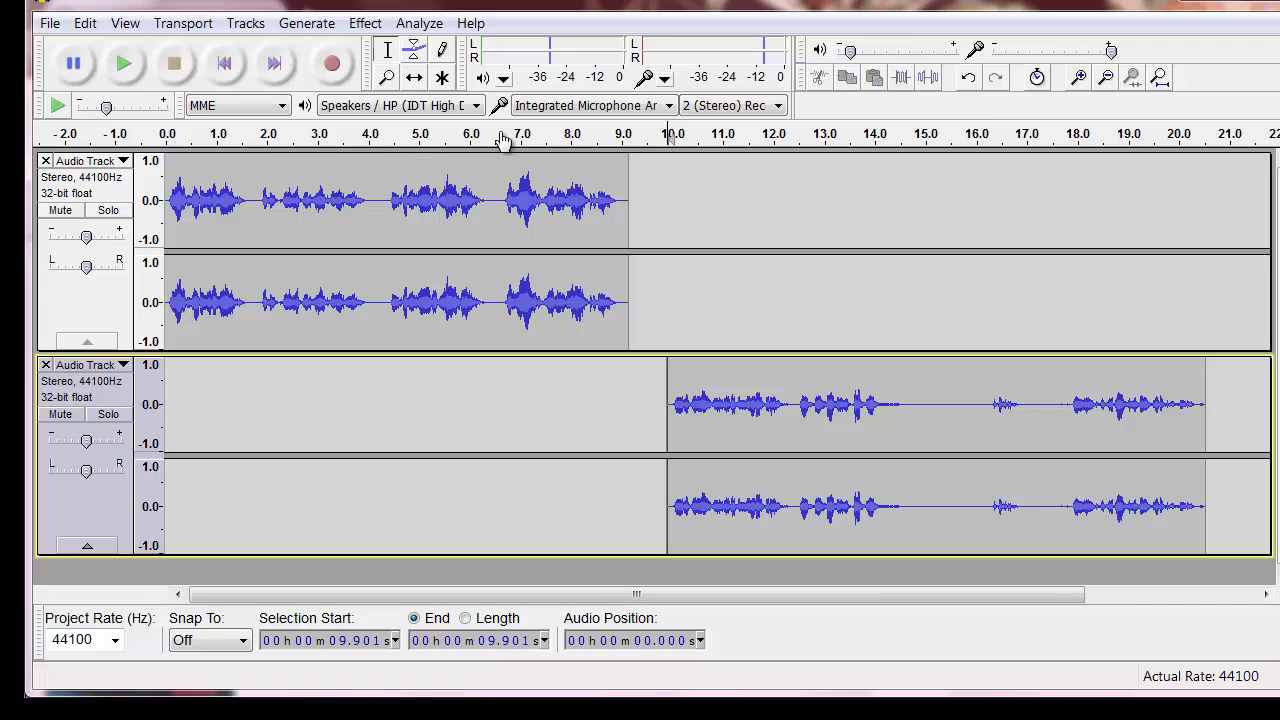
{"action": "left_click", "coordinate": [417, 80]}
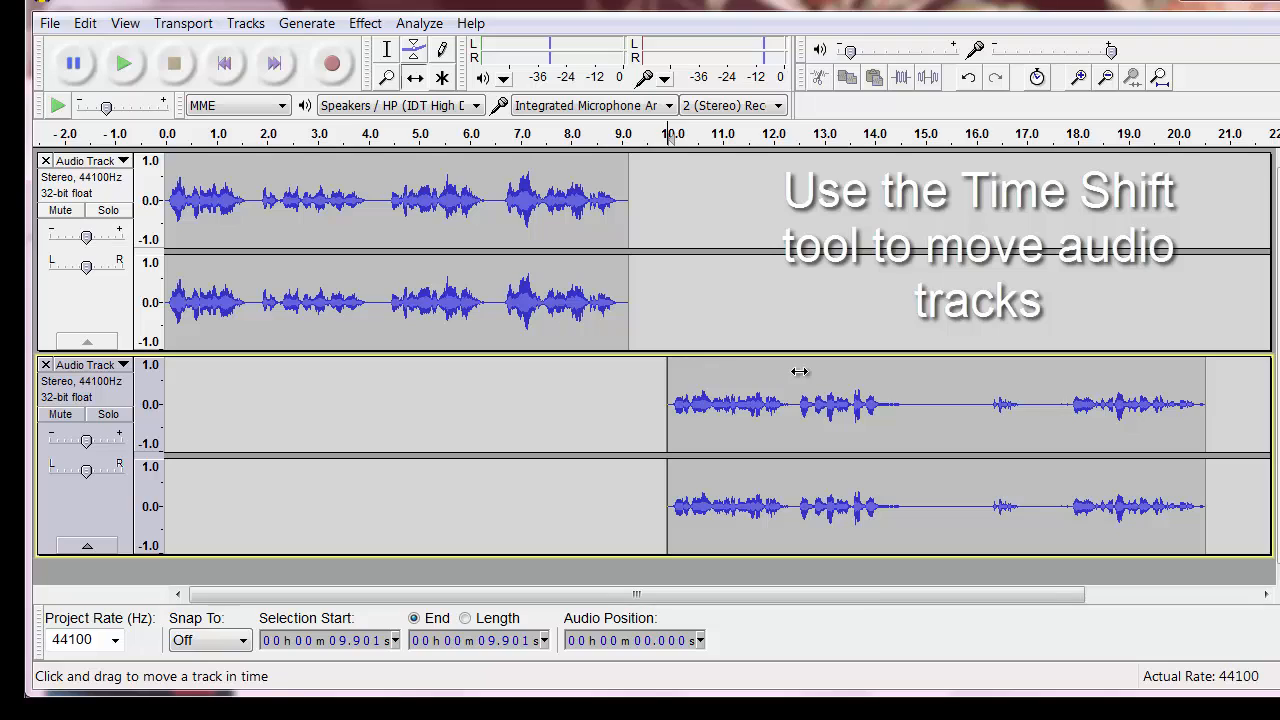
{"action": "left_click_drag", "start_coordinate": [798, 371], "coordinate": [763, 372]}
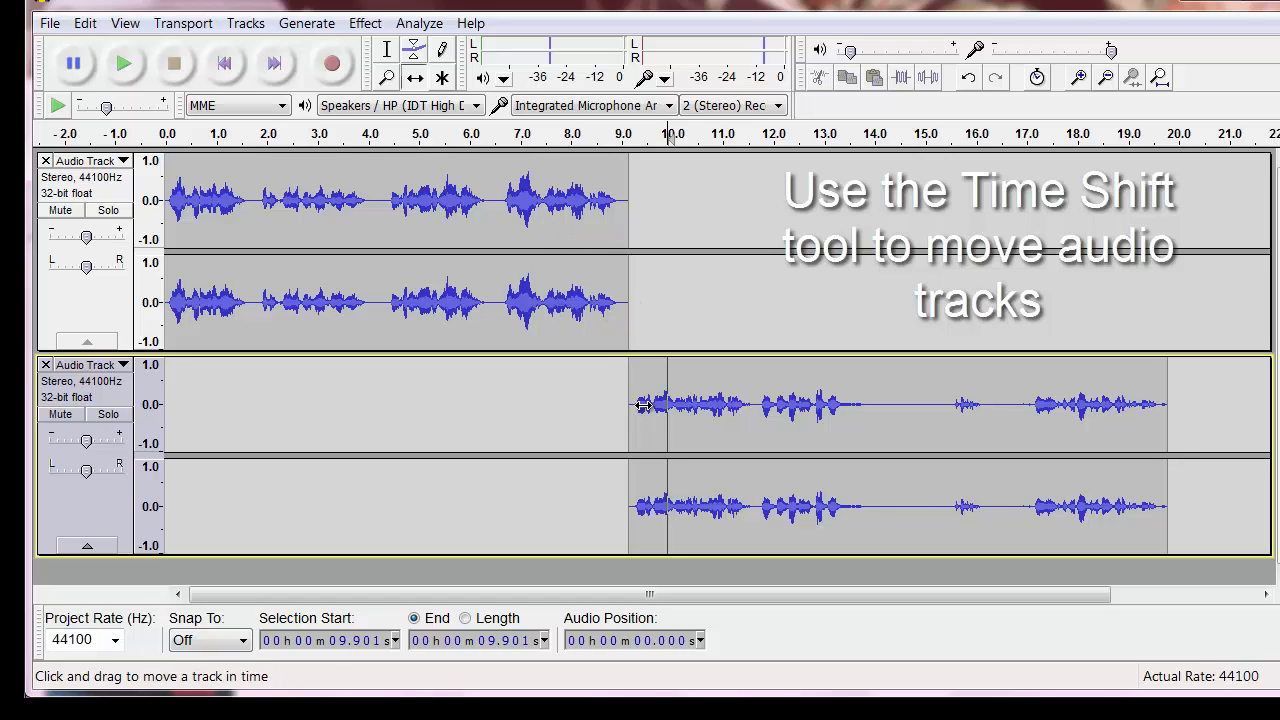
{"action": "left_click", "coordinate": [388, 50]}
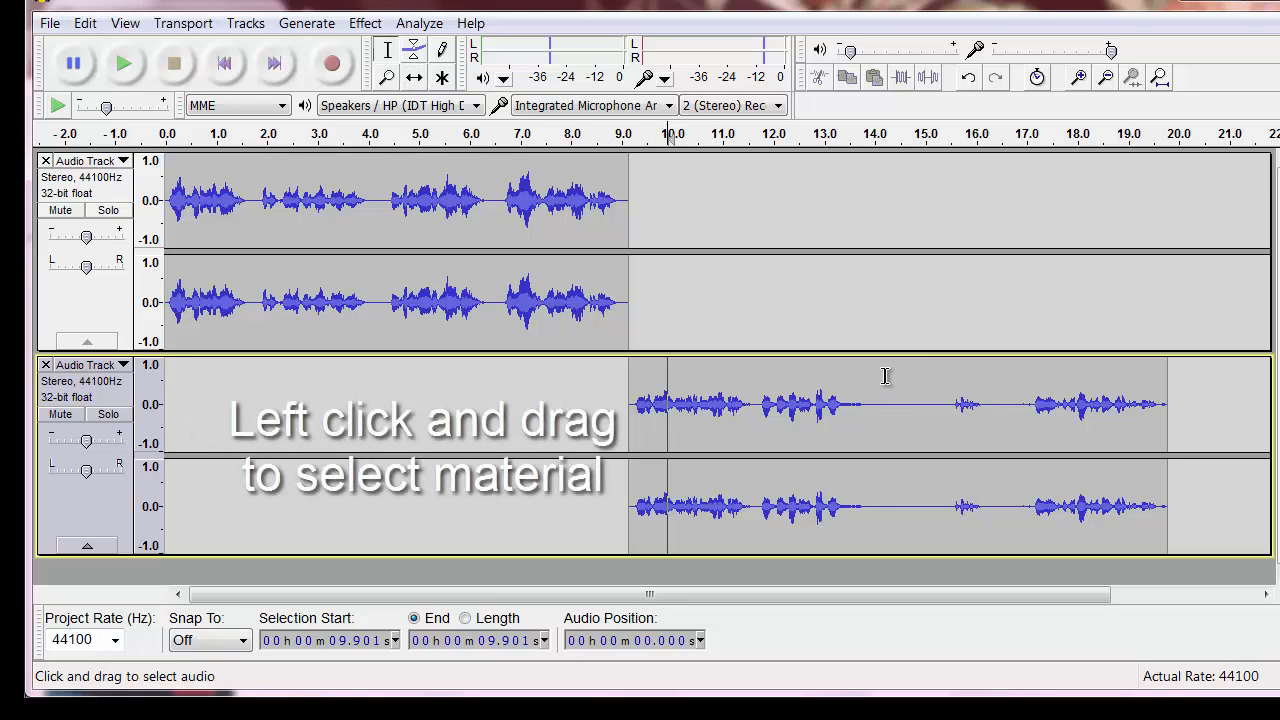
- Delete the second track's audio from 14.2 s to its end and play both tracks from the beginning
{"action": "left_click_drag", "start_coordinate": [885, 376], "coordinate": [1190, 424]}
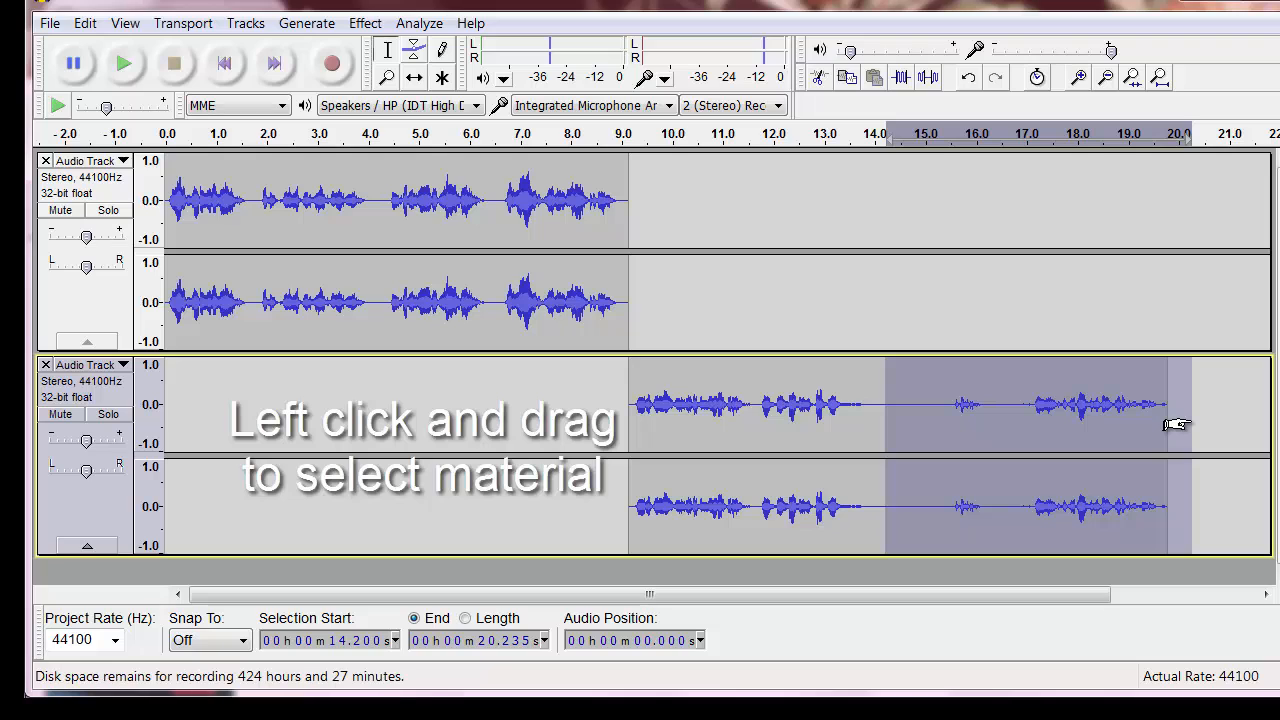
{"action": "key", "text": "Delete"}
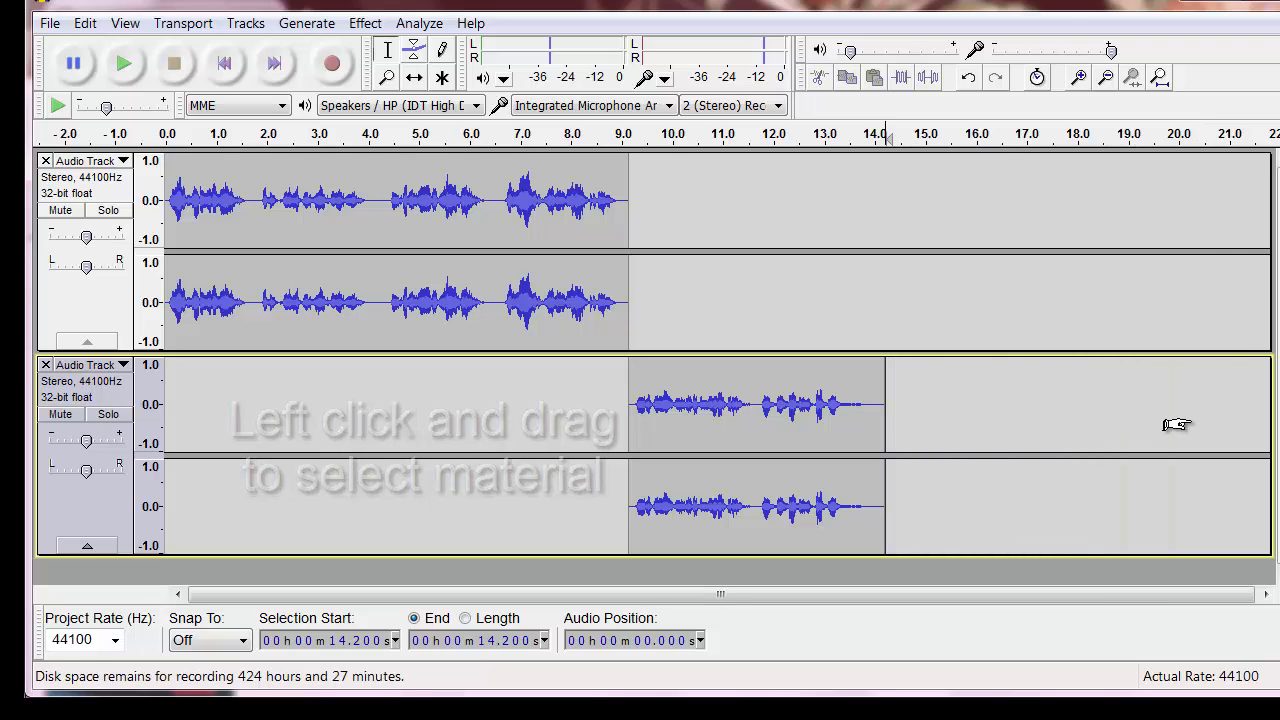
{"action": "left_click", "coordinate": [172, 168]}
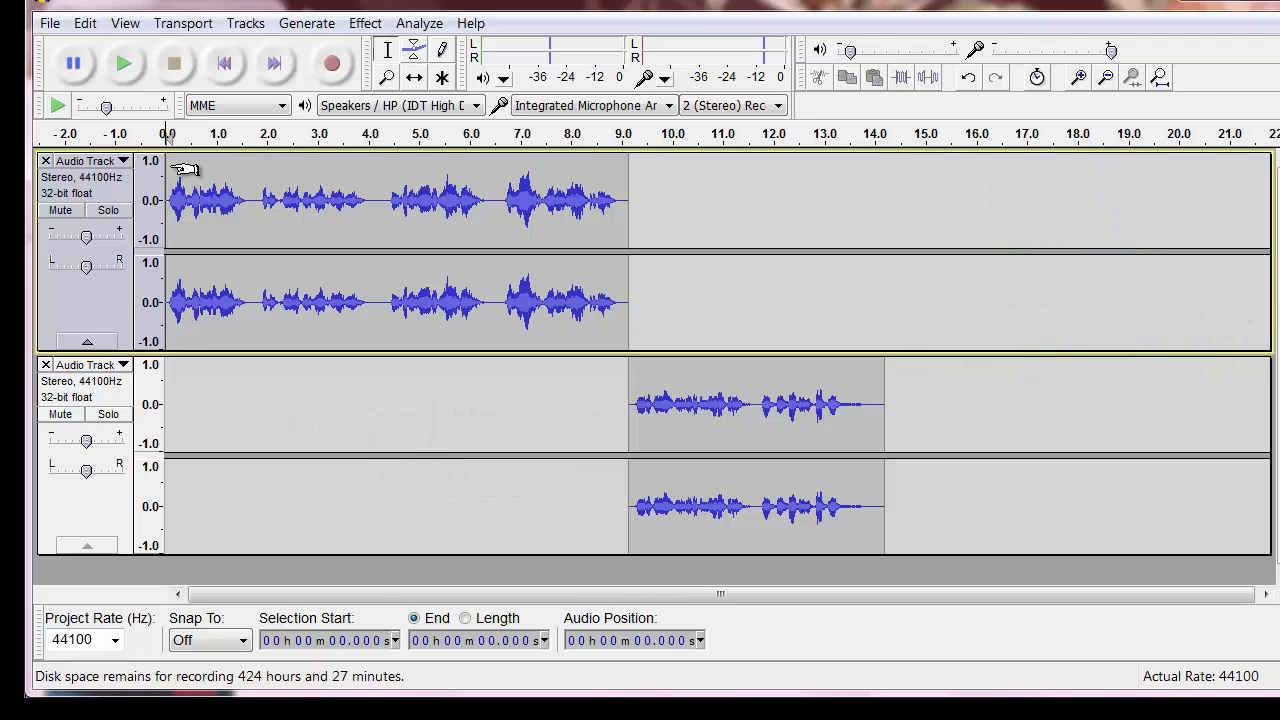
{"action": "left_click", "coordinate": [124, 66]}
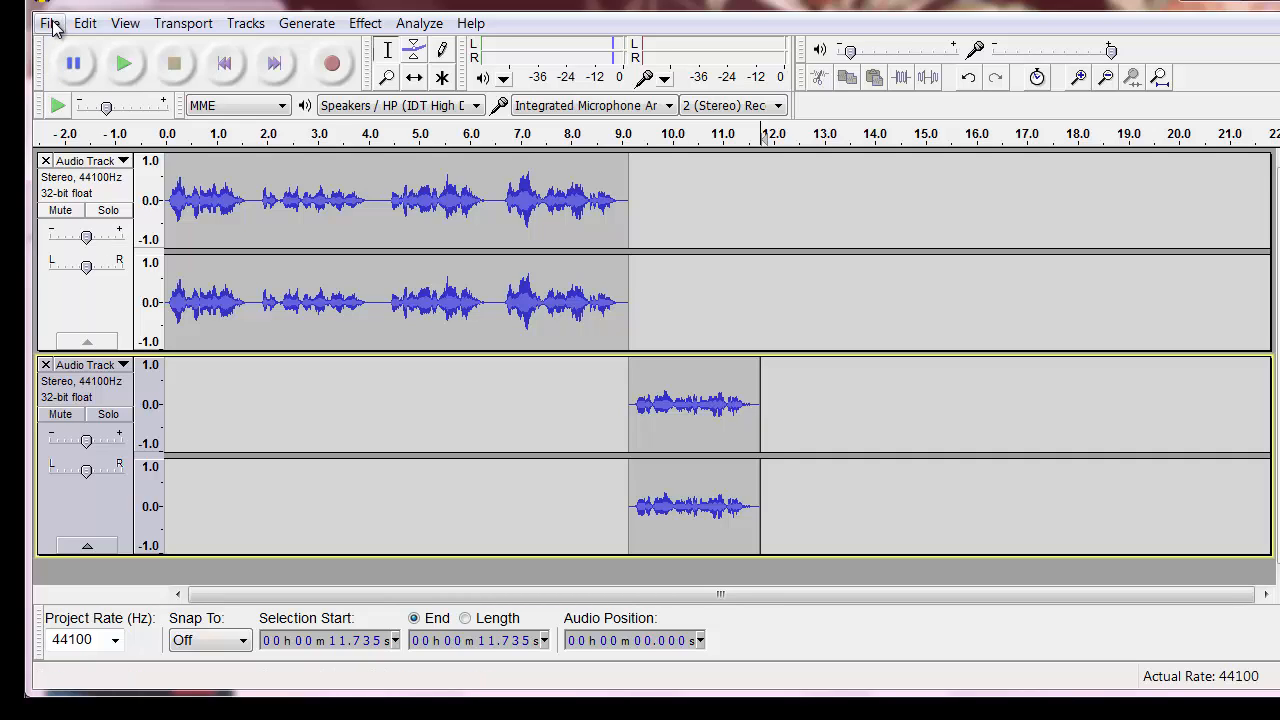
- Export the edited audio as an MP3 over the existing LittleLamb2014 file in Audacity Test, accepting the stereo mixdown and existing metadata
{"action": "left_click", "coordinate": [52, 24]}
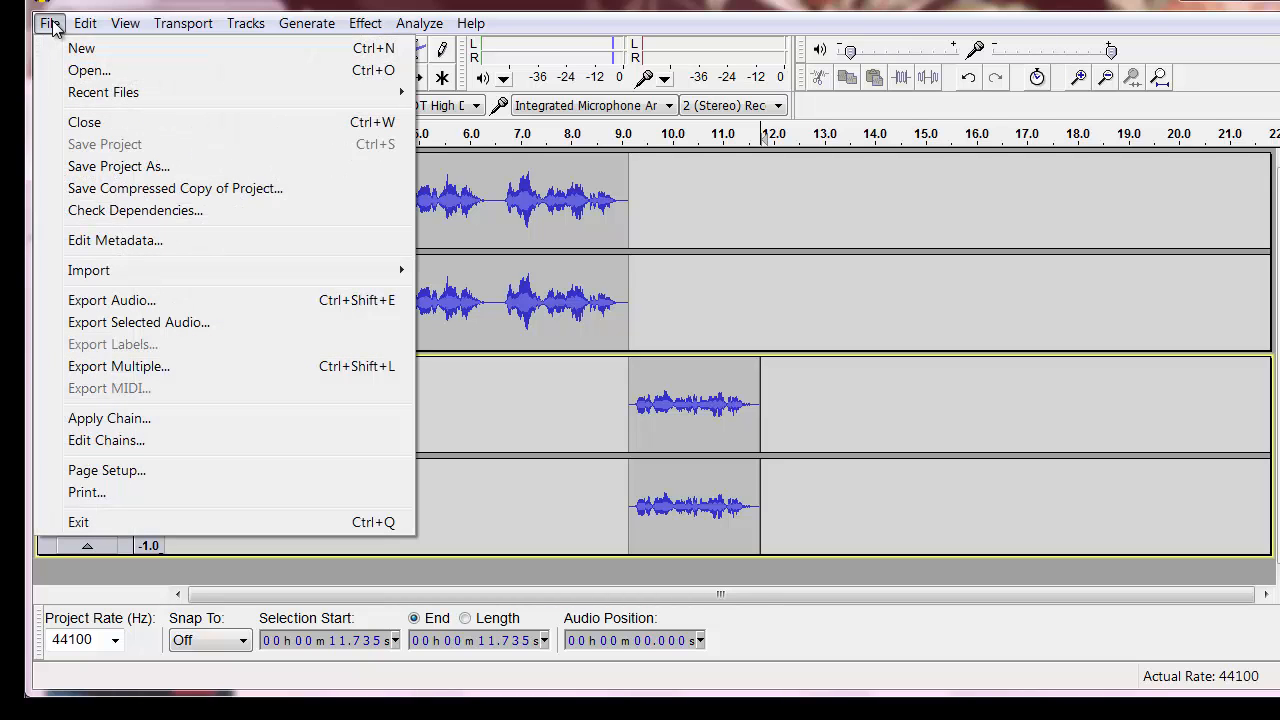
{"action": "left_click", "coordinate": [86, 301]}
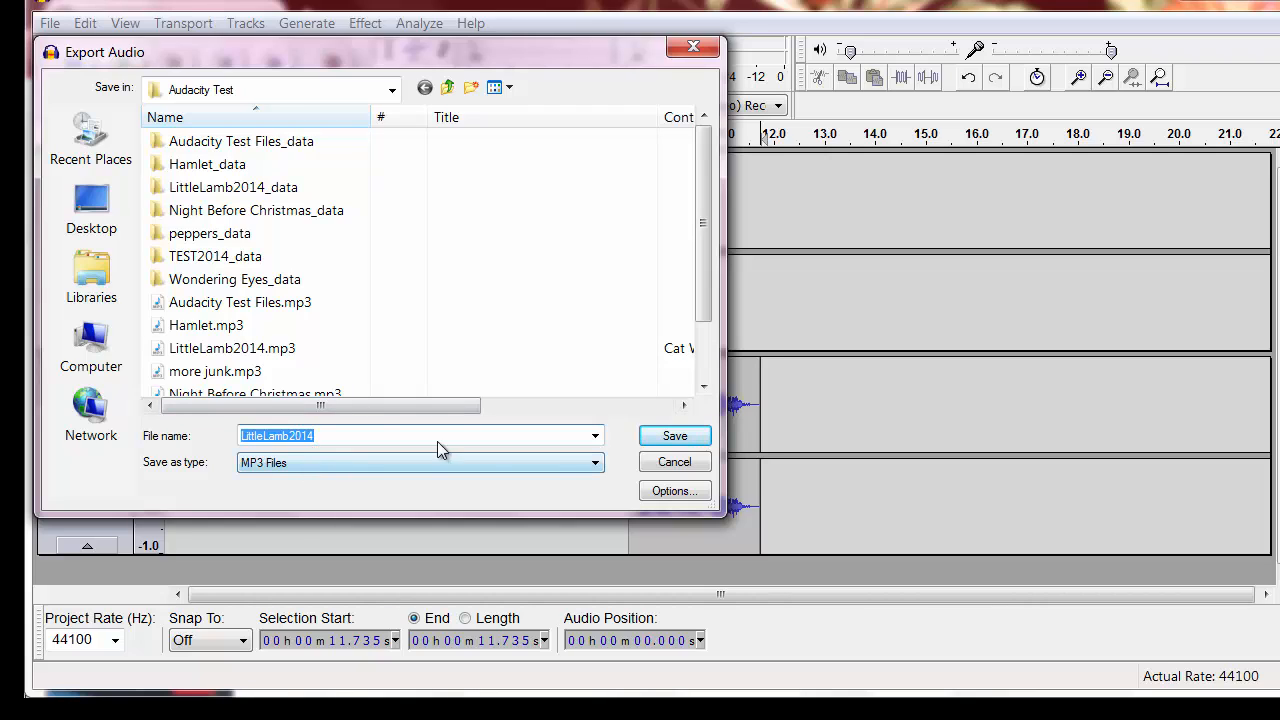
{"action": "left_click", "coordinate": [686, 441]}
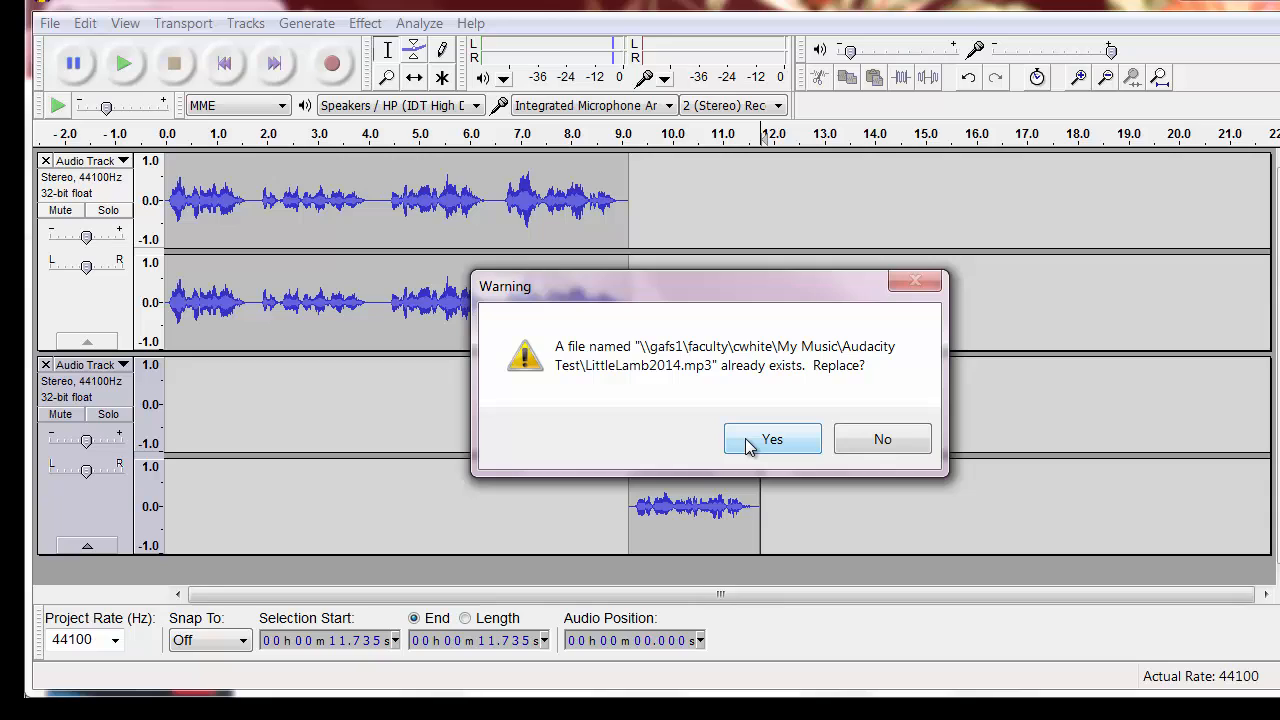
{"action": "left_click", "coordinate": [748, 442]}
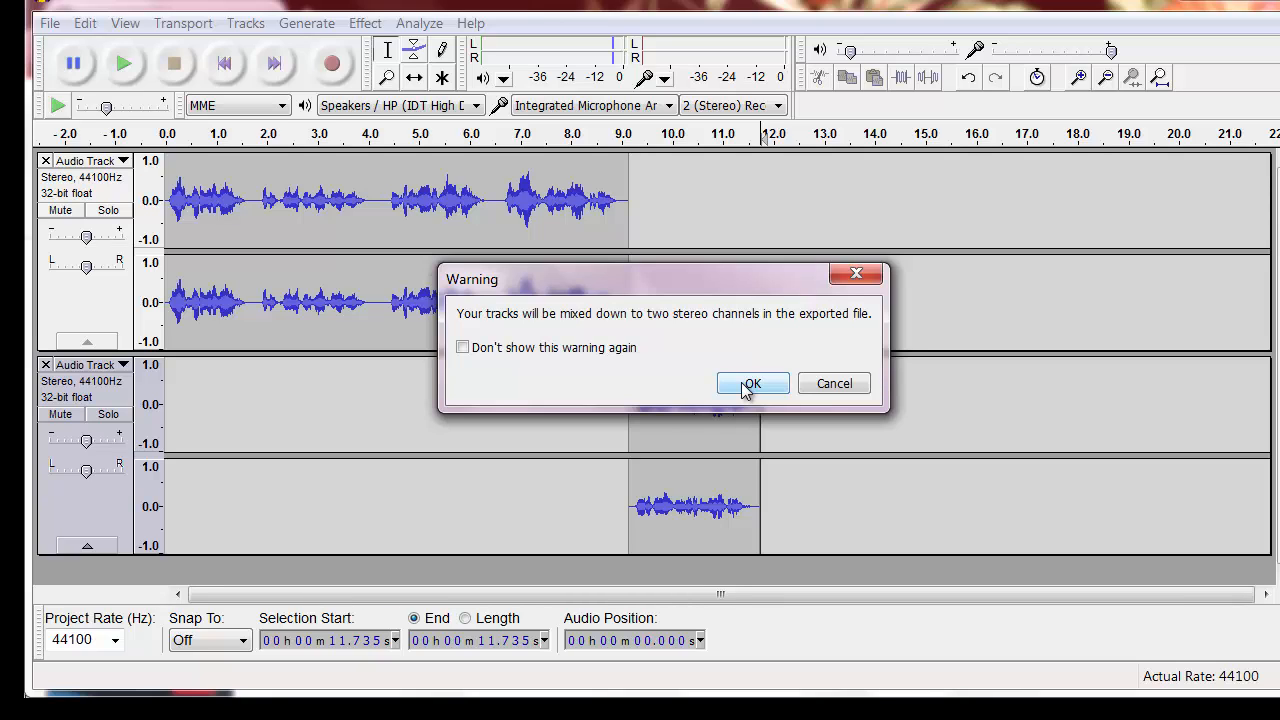
{"action": "left_click", "coordinate": [746, 386]}
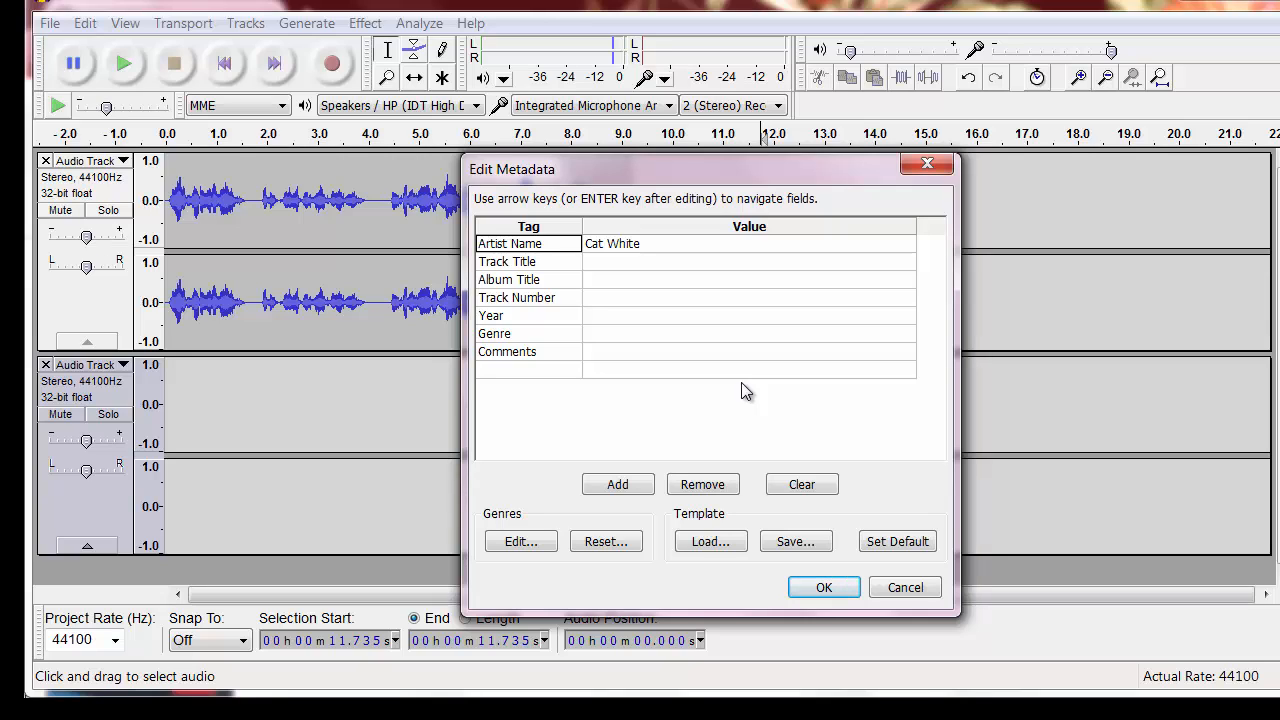
{"action": "left_click", "coordinate": [812, 589]}
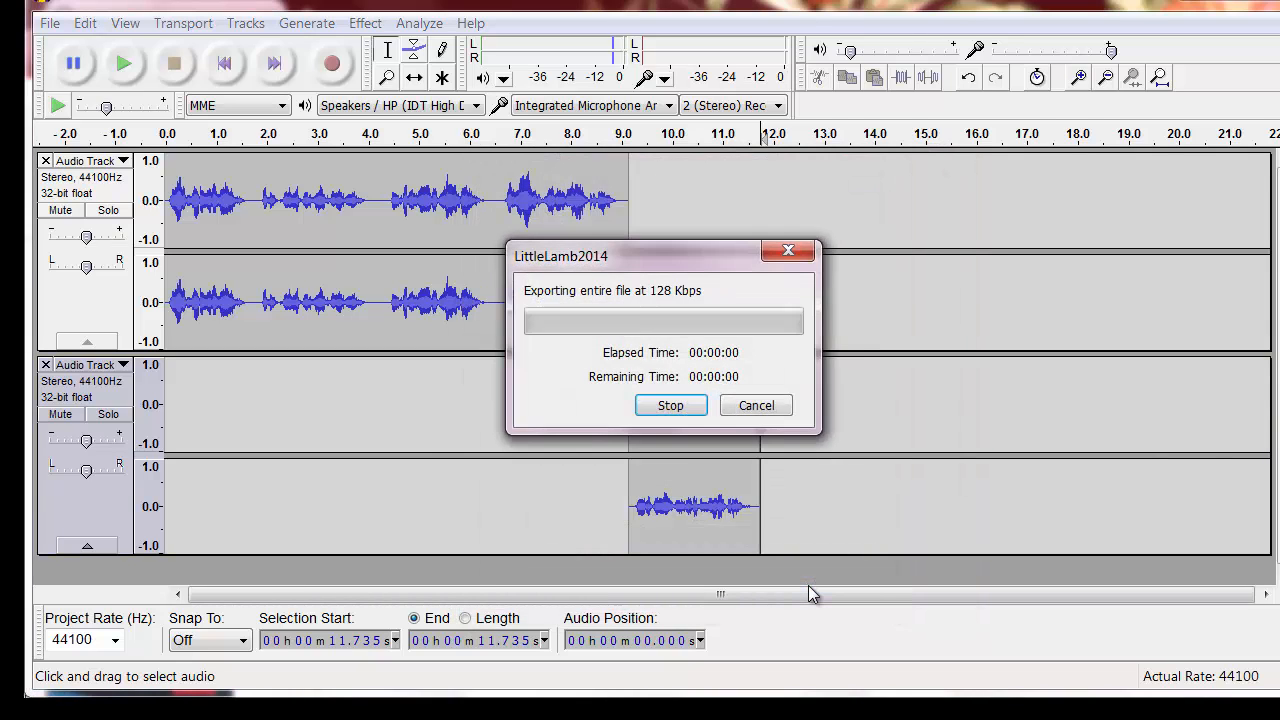